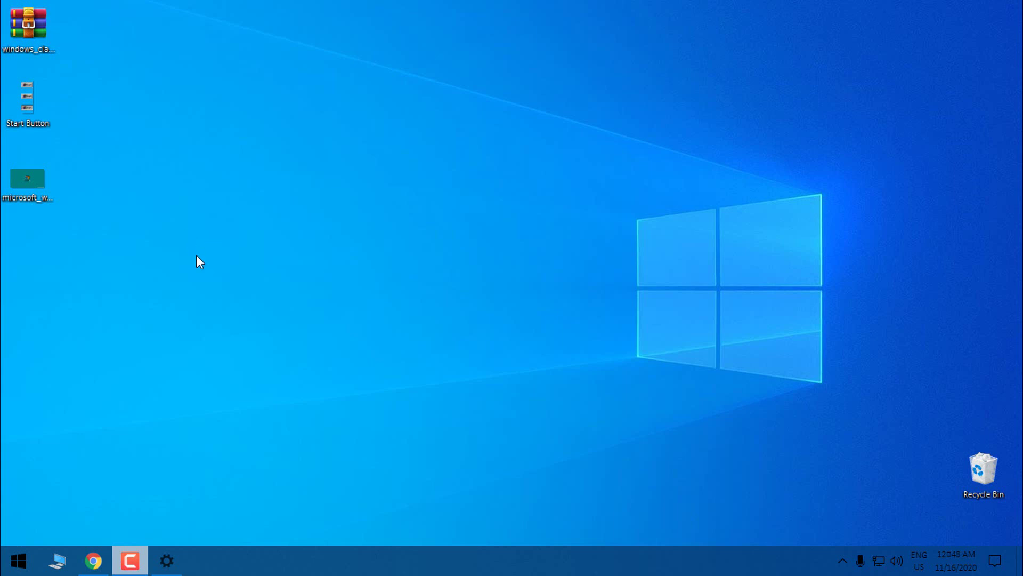
- Bring Chrome back up and read the DeviantArt Windows classic theme page
{"action": "left_click", "coordinate": [94, 560]}
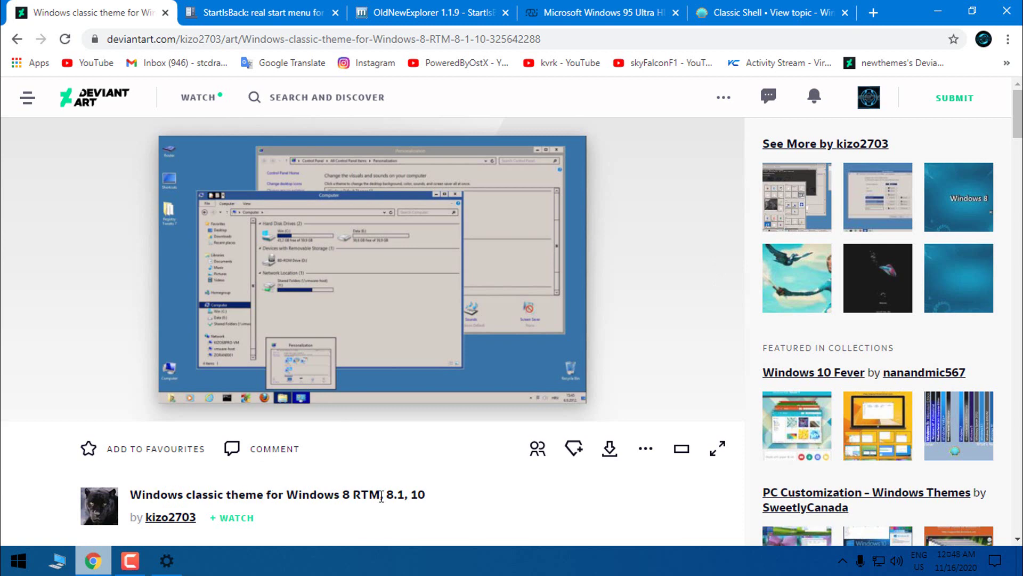
{"action": "scroll", "coordinate": [457, 487], "scroll_direction": "down", "scroll_amount": 2}
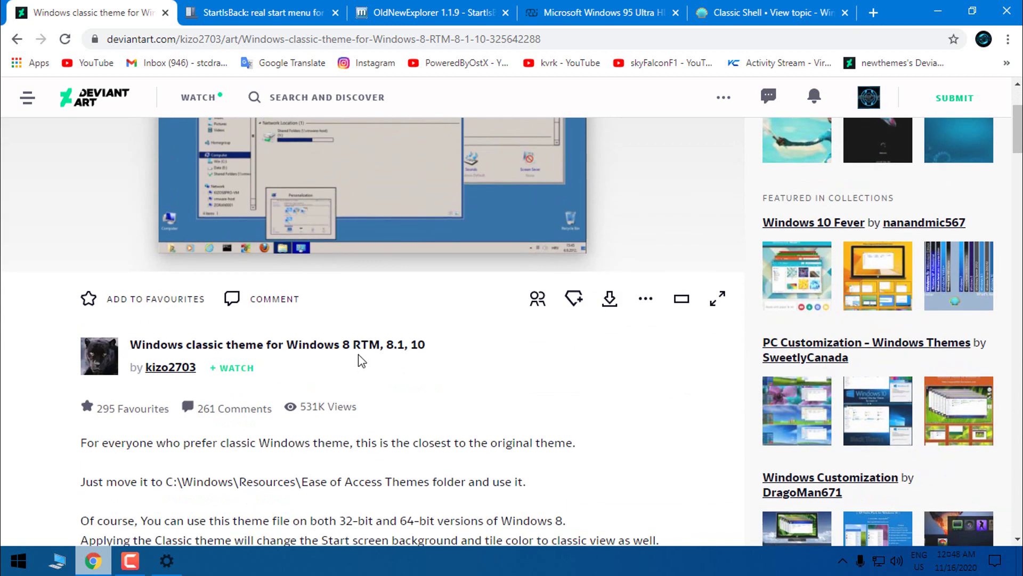
{"action": "scroll", "coordinate": [408, 351], "scroll_direction": "down", "scroll_amount": 4}
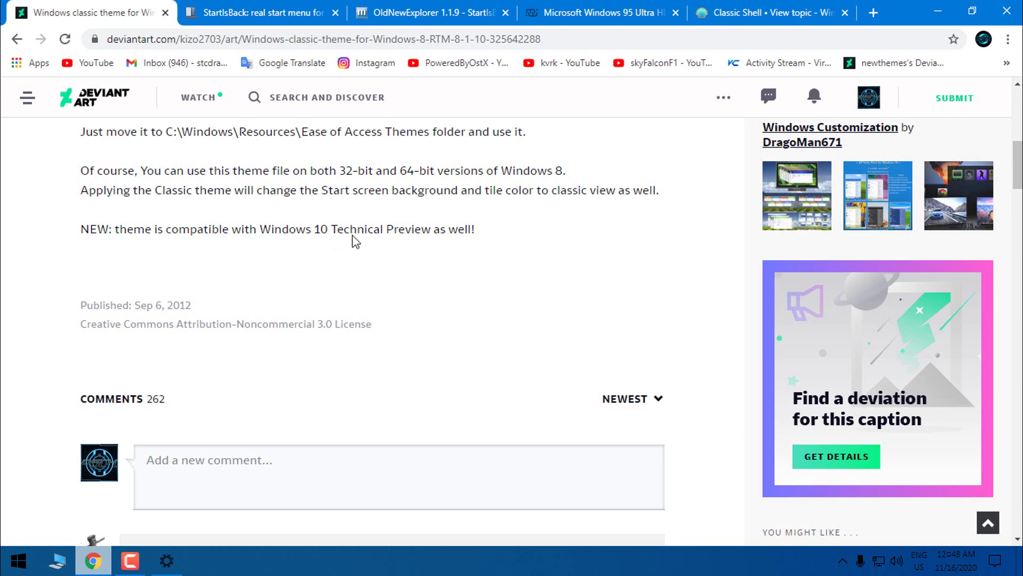
{"action": "scroll", "coordinate": [380, 249], "scroll_direction": "up", "scroll_amount": 3}
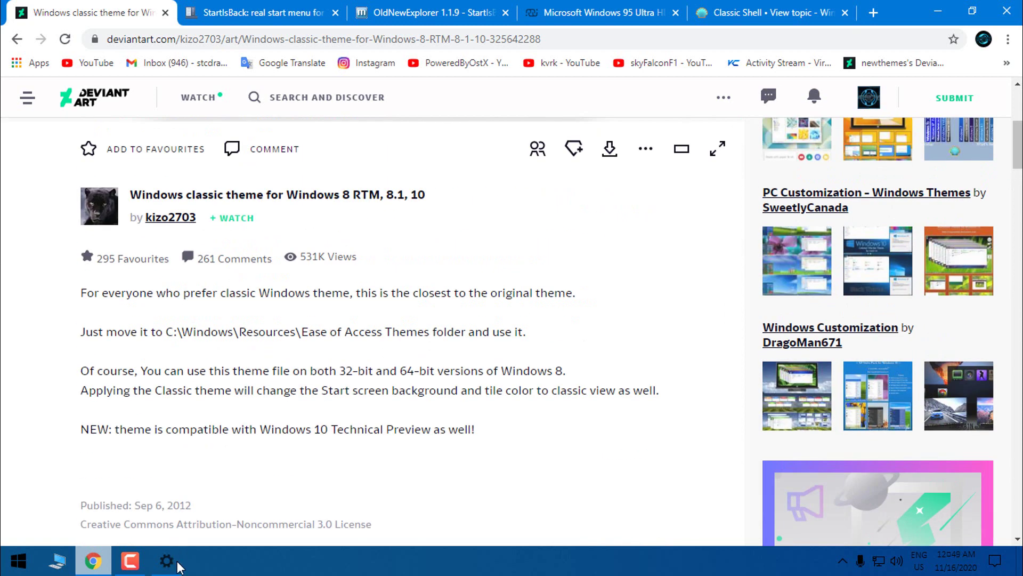
{"action": "left_click", "coordinate": [177, 563]}
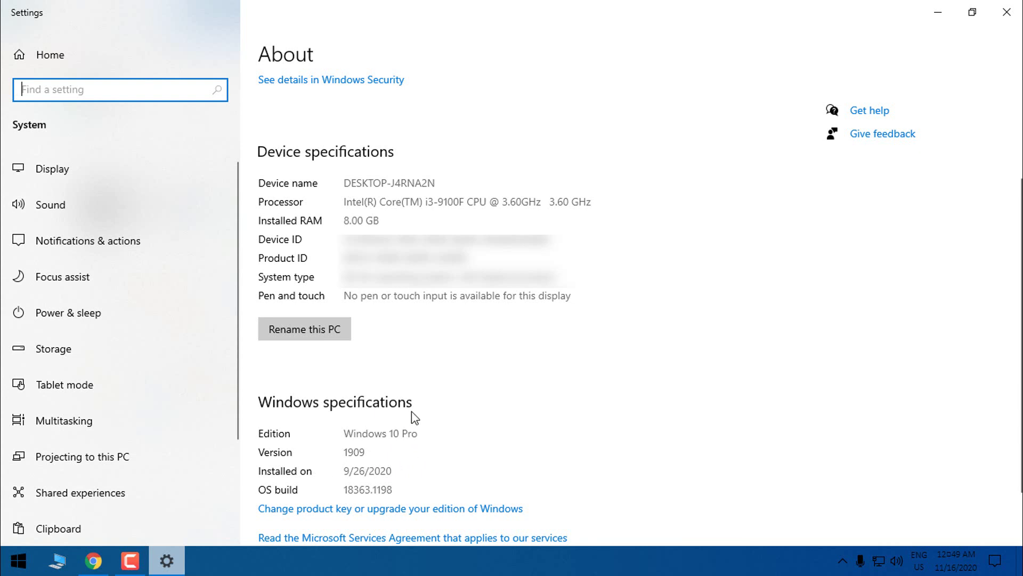
- Close system settings and move through the StartIsBack page to the OldNewExplorer forum topic
{"action": "key", "text": "alt+F4"}
{"action": "scroll", "coordinate": [354, 326], "scroll_direction": "up", "scroll_amount": 3}
{"action": "scroll", "coordinate": [306, 203], "scroll_direction": "up", "scroll_amount": 1}
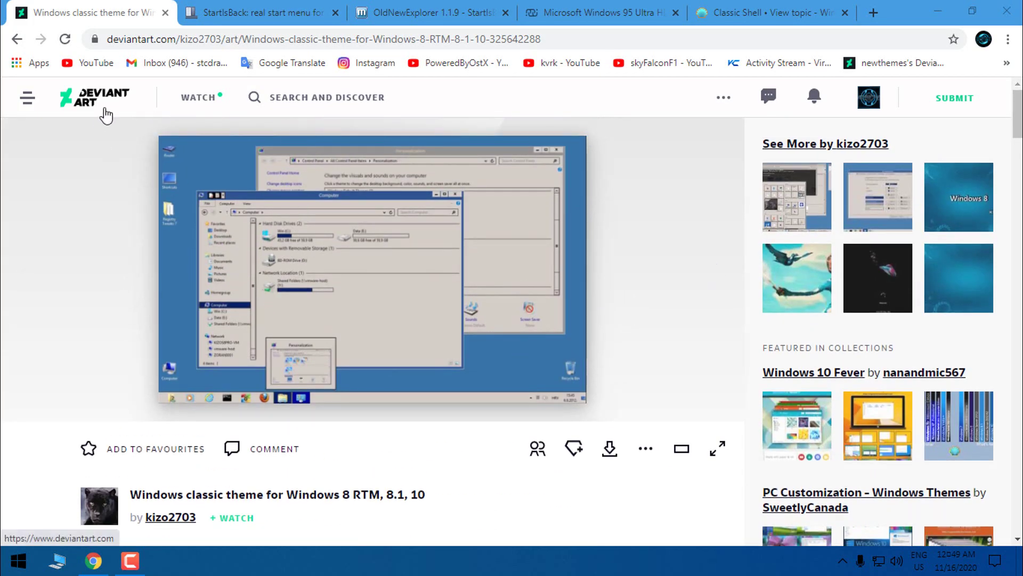
{"action": "scroll", "coordinate": [613, 313], "scroll_direction": "down", "scroll_amount": 2}
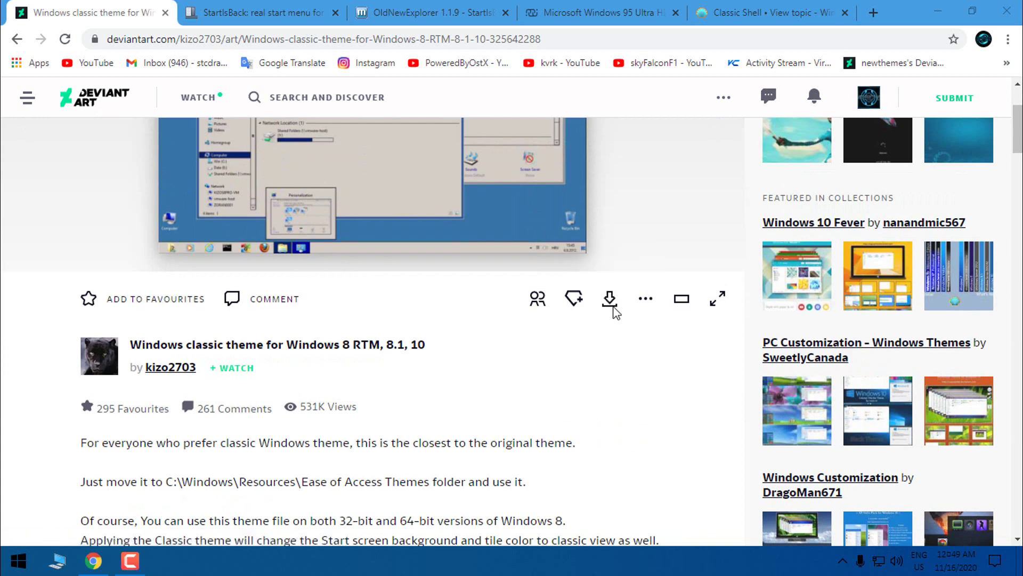
{"action": "left_click", "coordinate": [265, 12]}
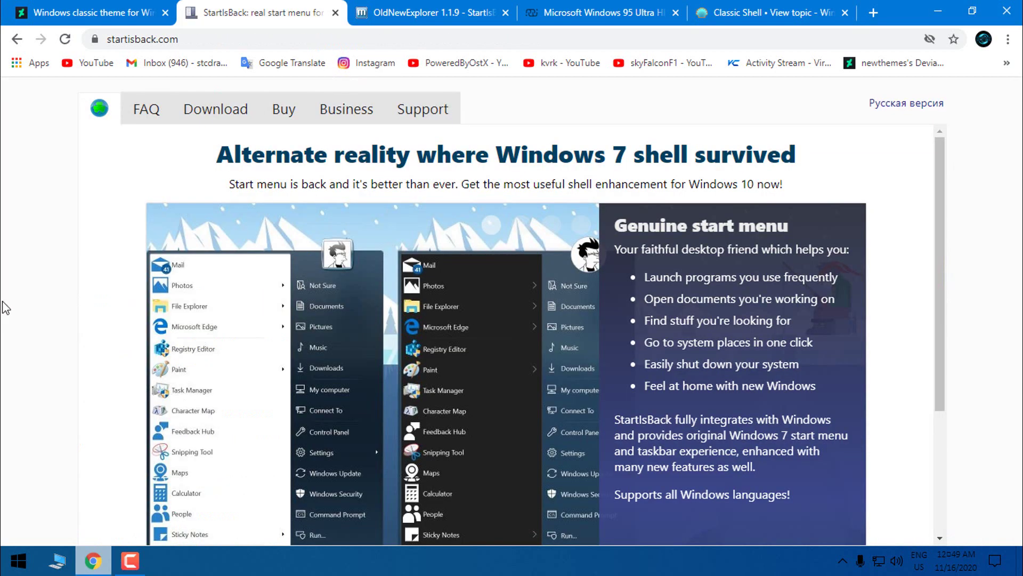
{"action": "scroll", "coordinate": [121, 316], "scroll_direction": "down", "scroll_amount": 1}
{"action": "scroll", "coordinate": [122, 316], "scroll_direction": "down", "scroll_amount": 1}
{"action": "scroll", "coordinate": [132, 303], "scroll_direction": "up", "scroll_amount": 2}
{"action": "key", "text": "ctrl+Tab"}
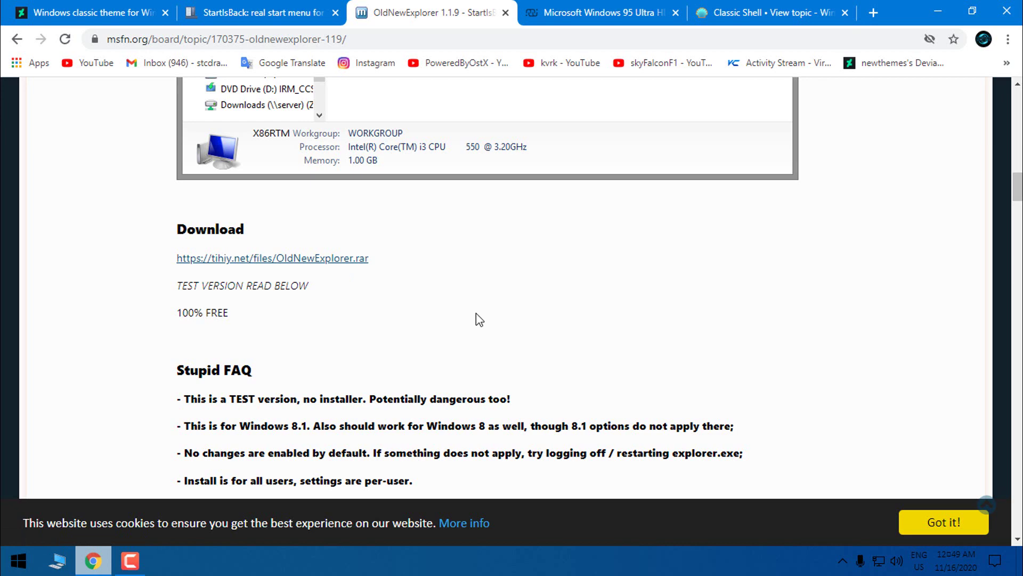
- Review the Windows 95 wallpaper page and the Classic Shell Start button image topic
{"action": "left_click", "coordinate": [631, 12]}
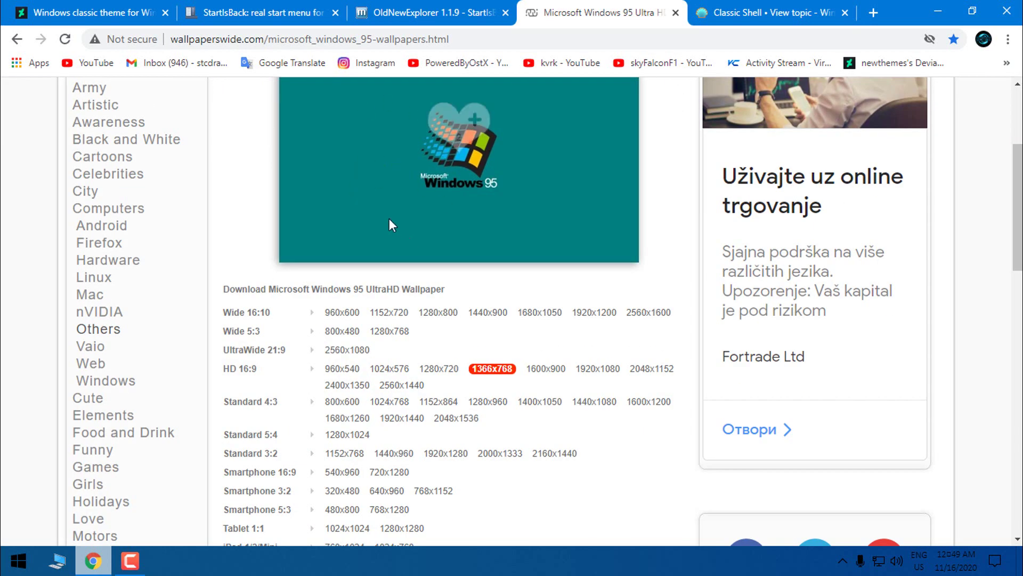
{"action": "scroll", "coordinate": [392, 240], "scroll_direction": "up", "scroll_amount": 2}
{"action": "scroll", "coordinate": [440, 287], "scroll_direction": "down", "scroll_amount": 2}
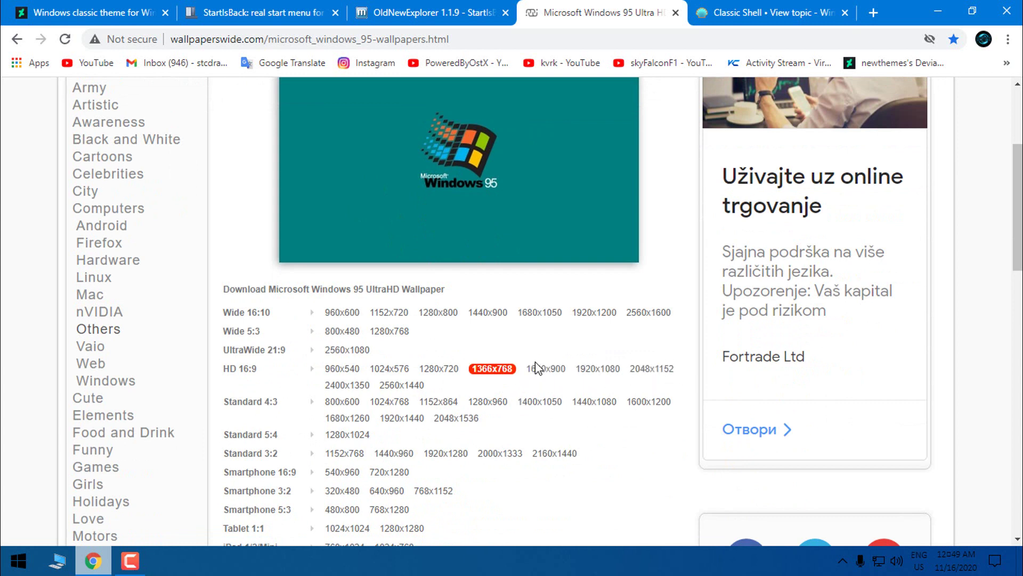
{"action": "scroll", "coordinate": [527, 384], "scroll_direction": "up", "scroll_amount": 2}
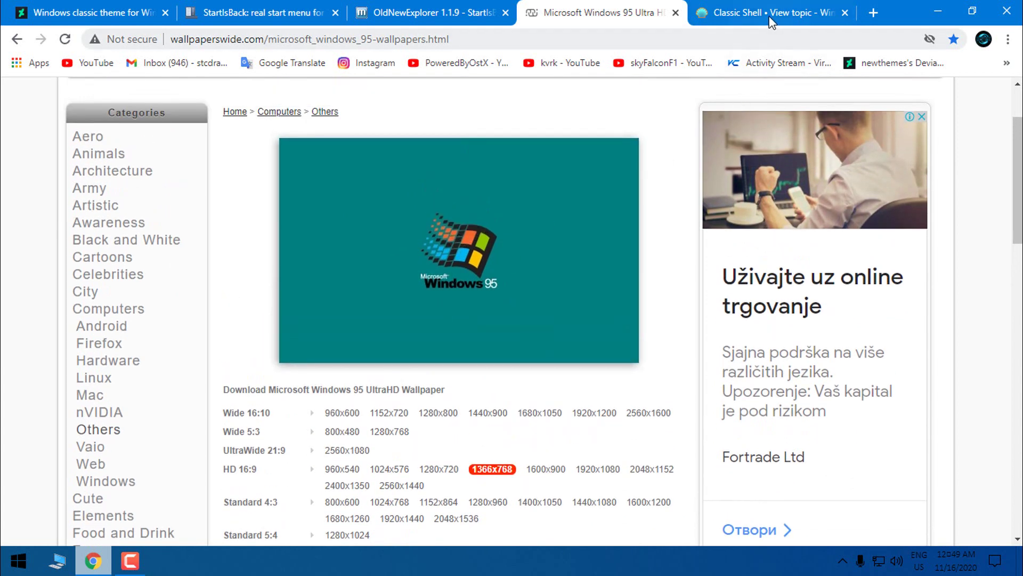
{"action": "left_click", "coordinate": [750, 32]}
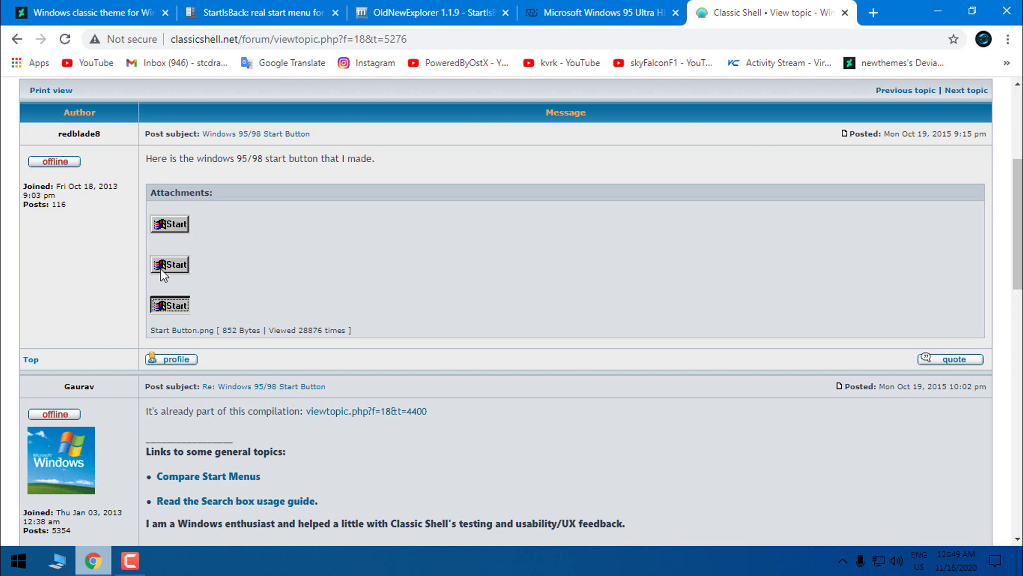
{"action": "right_click", "coordinate": [164, 229]}
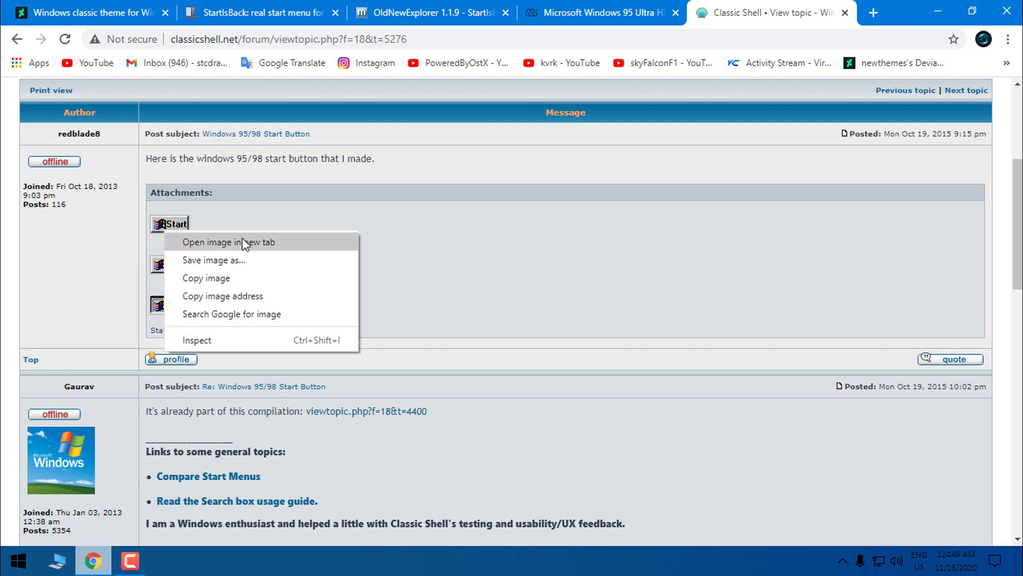
{"action": "left_click", "coordinate": [493, 264]}
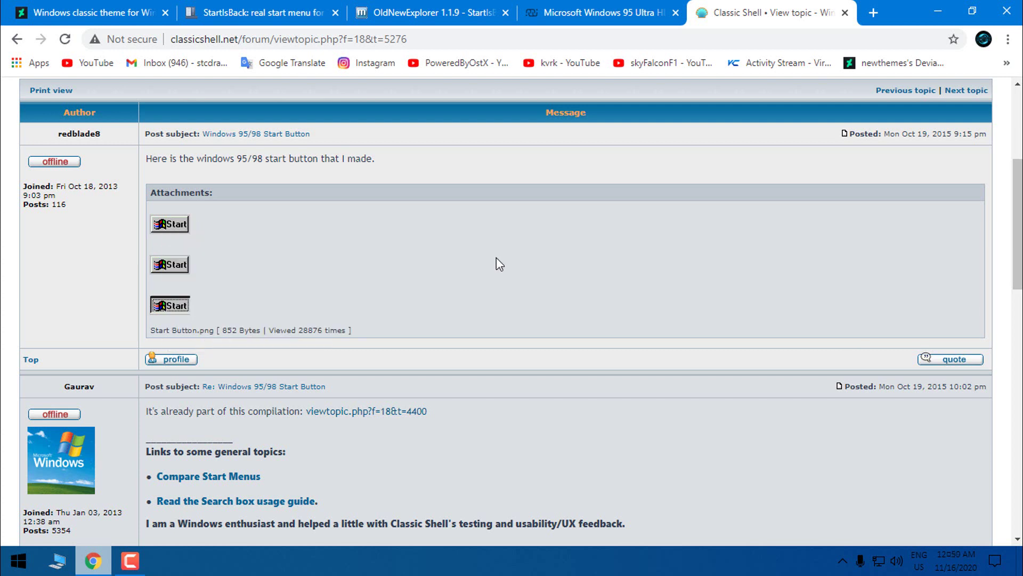
- Minimize Chrome to reveal the desktop with the downloaded files
{"action": "left_click", "coordinate": [937, 12]}
{"action": "left_click_drag", "start_coordinate": [118, 217], "coordinate": [140, 225]}
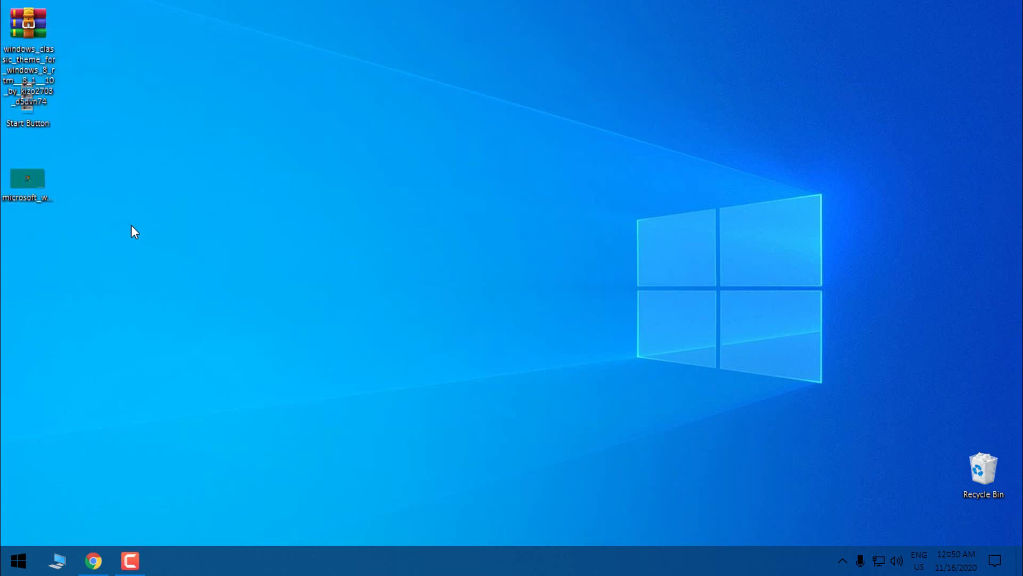
- Extract the classic theme archive and copy the classic.theme file
{"action": "right_click", "coordinate": [27, 26]}
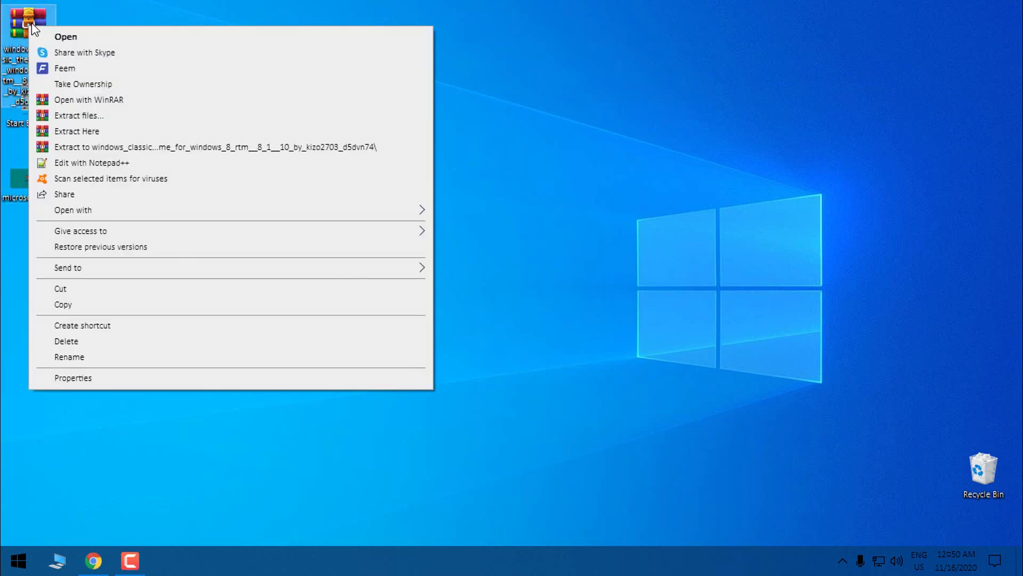
{"action": "left_click", "coordinate": [81, 151]}
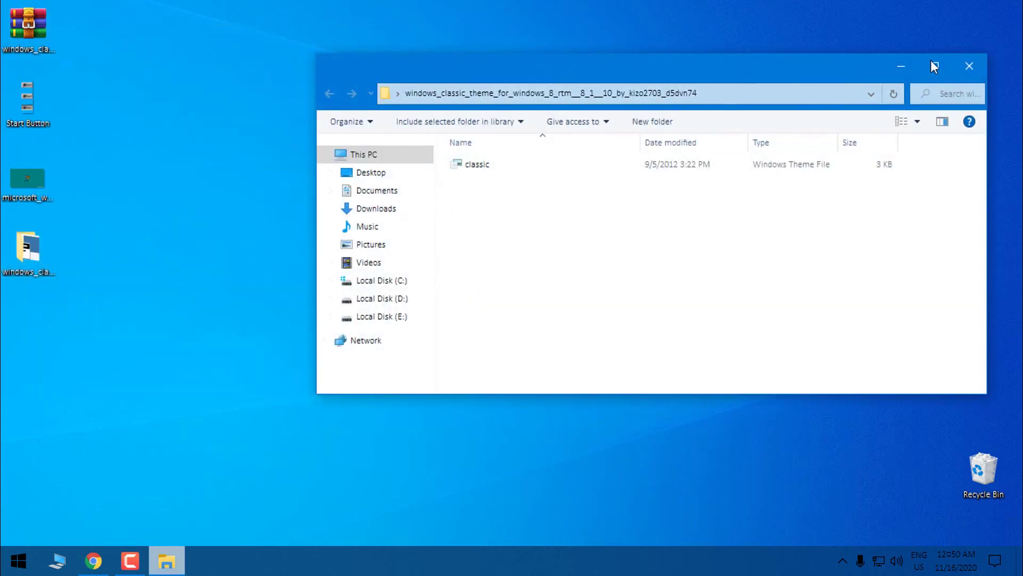
{"action": "left_click", "coordinate": [932, 63]}
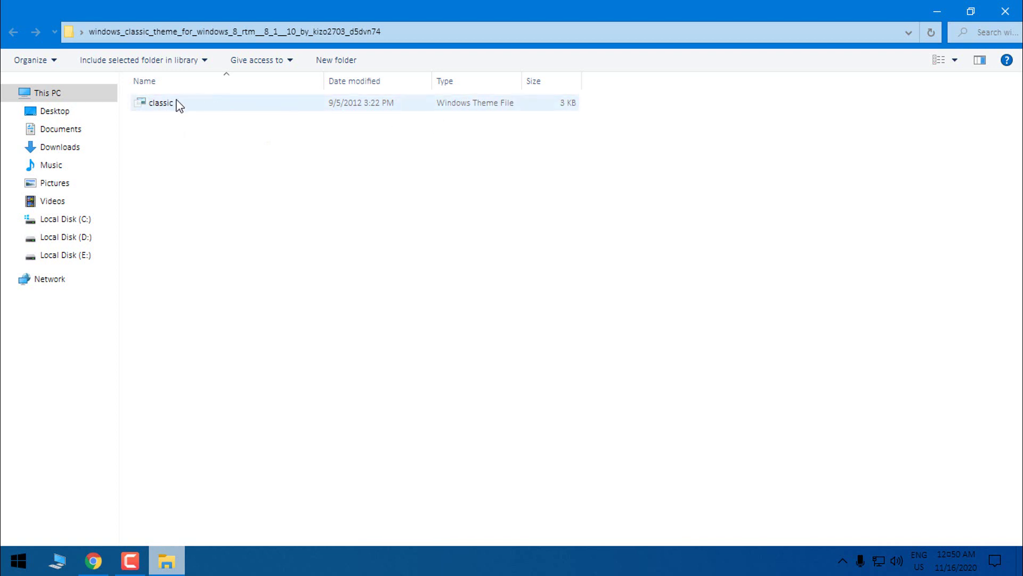
{"action": "left_click", "coordinate": [165, 108]}
{"action": "right_click", "coordinate": [165, 108]}
{"action": "left_click", "coordinate": [198, 384]}
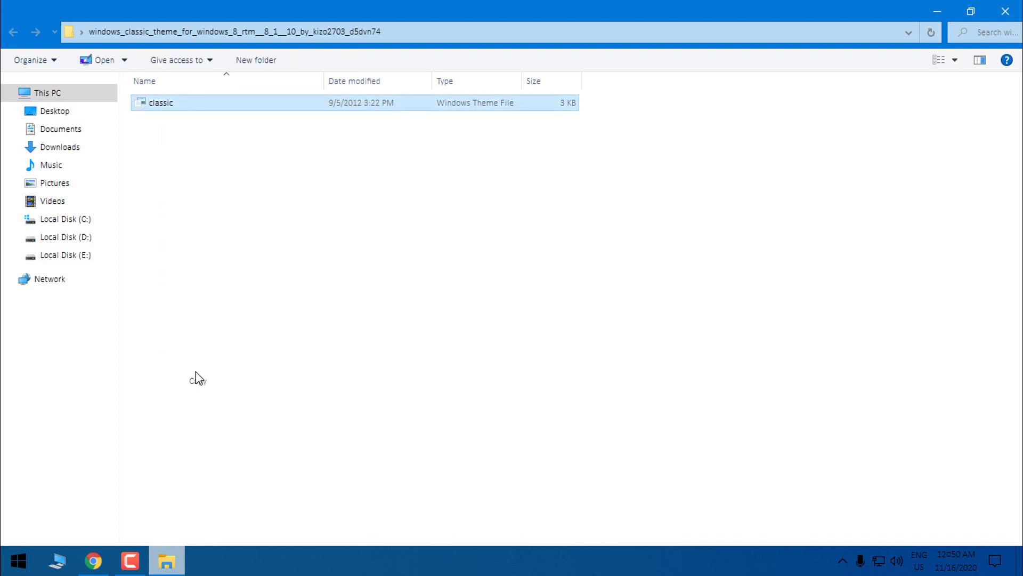
- Paste classic.theme into C:\Windows\Resources\Ease of Access Themes, replacing the existing file
{"action": "left_click", "coordinate": [65, 219]}
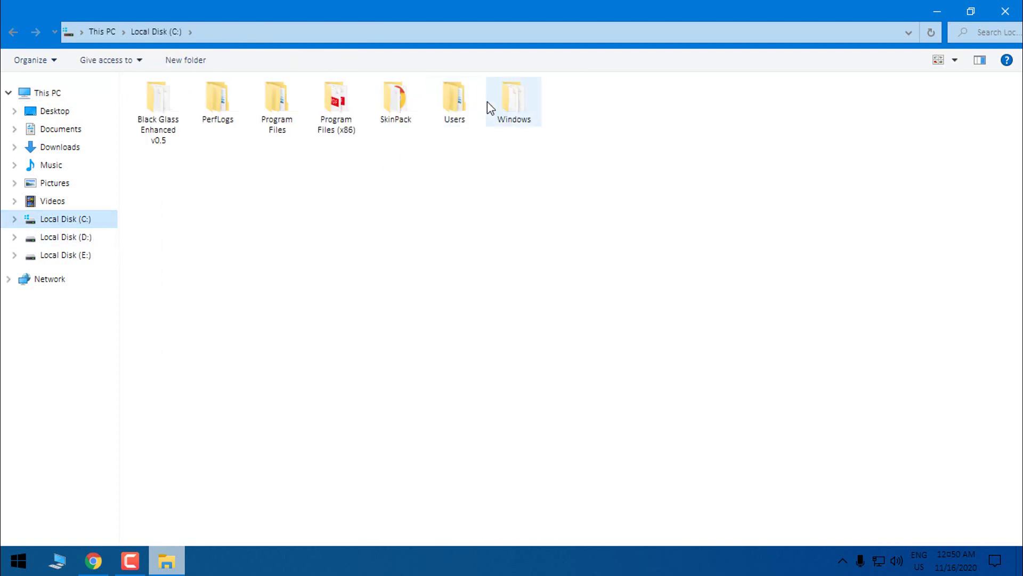
{"action": "double_click", "coordinate": [502, 108]}
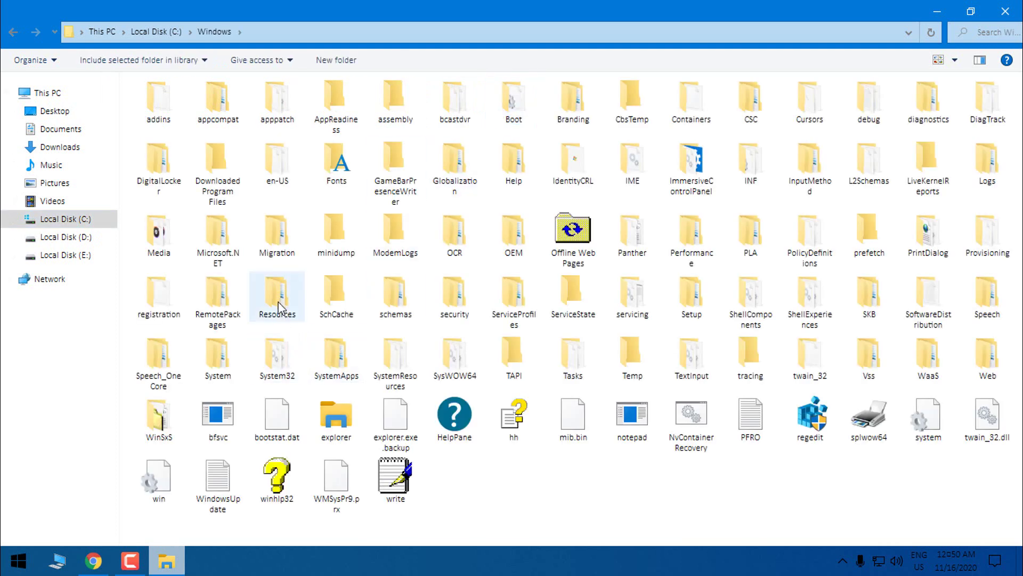
{"action": "left_click", "coordinate": [289, 320]}
{"action": "double_click", "coordinate": [287, 308]}
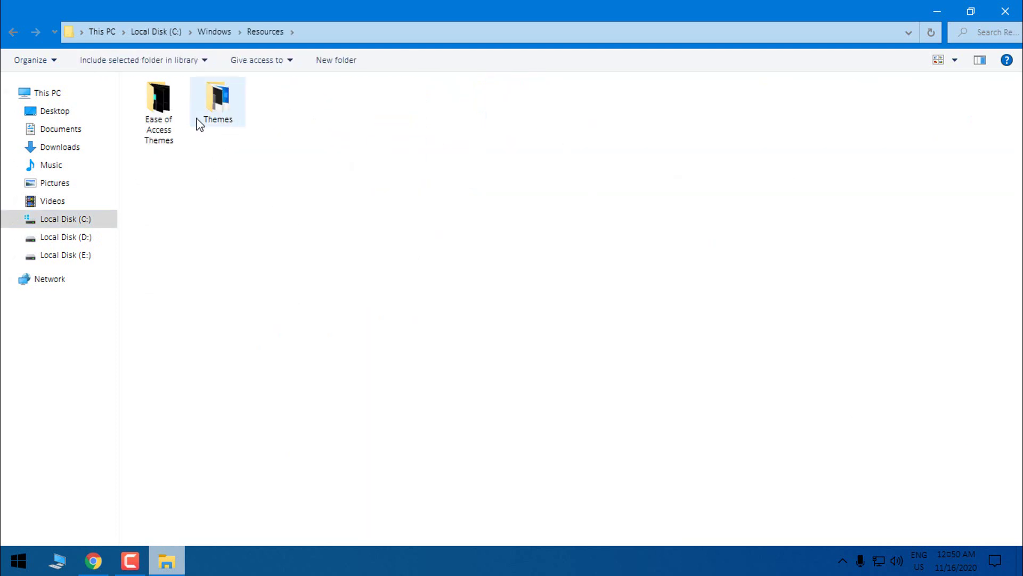
{"action": "left_click", "coordinate": [154, 126]}
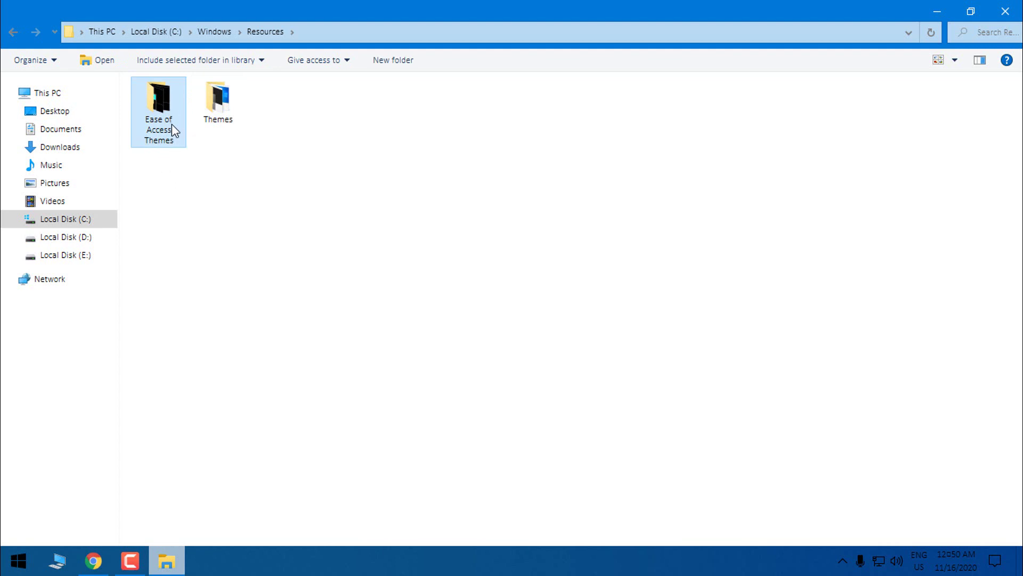
{"action": "double_click", "coordinate": [173, 128]}
{"action": "right_click", "coordinate": [241, 195]}
{"action": "left_click", "coordinate": [275, 297]}
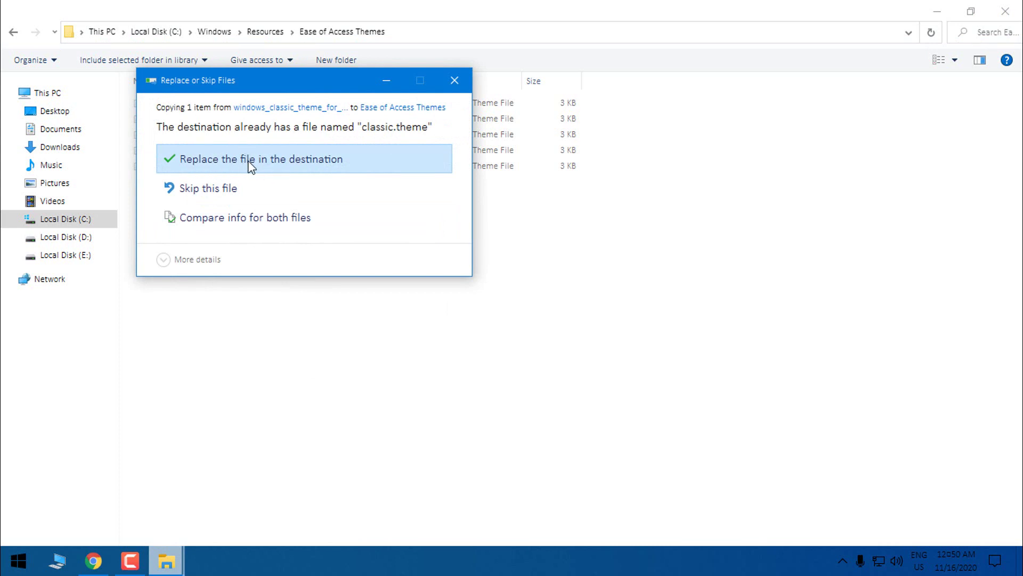
{"action": "left_click", "coordinate": [262, 159]}
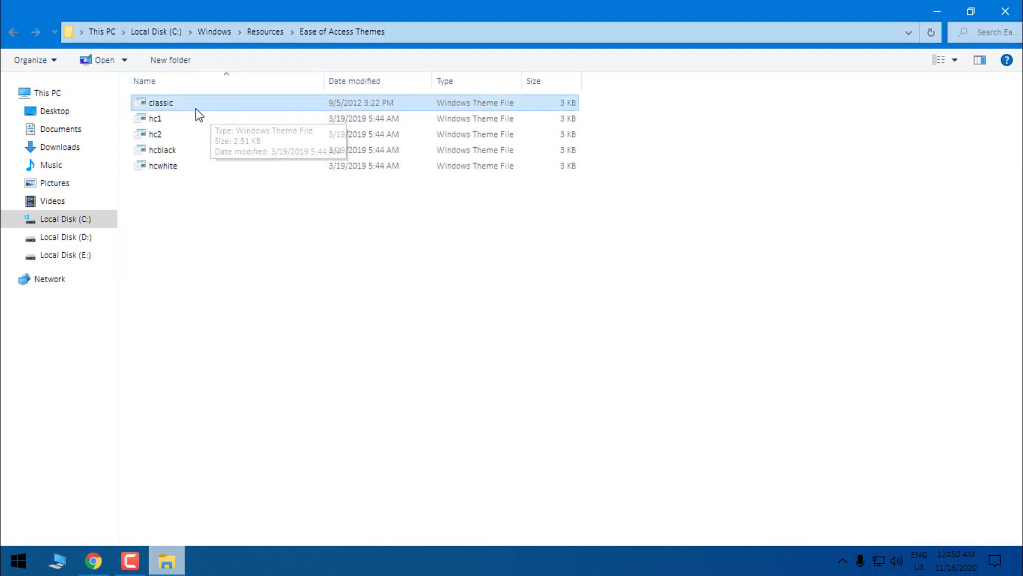
- Apply classic.theme and close the Settings and Explorer windows
{"action": "left_click", "coordinate": [164, 102]}
{"action": "double_click", "coordinate": [223, 104]}
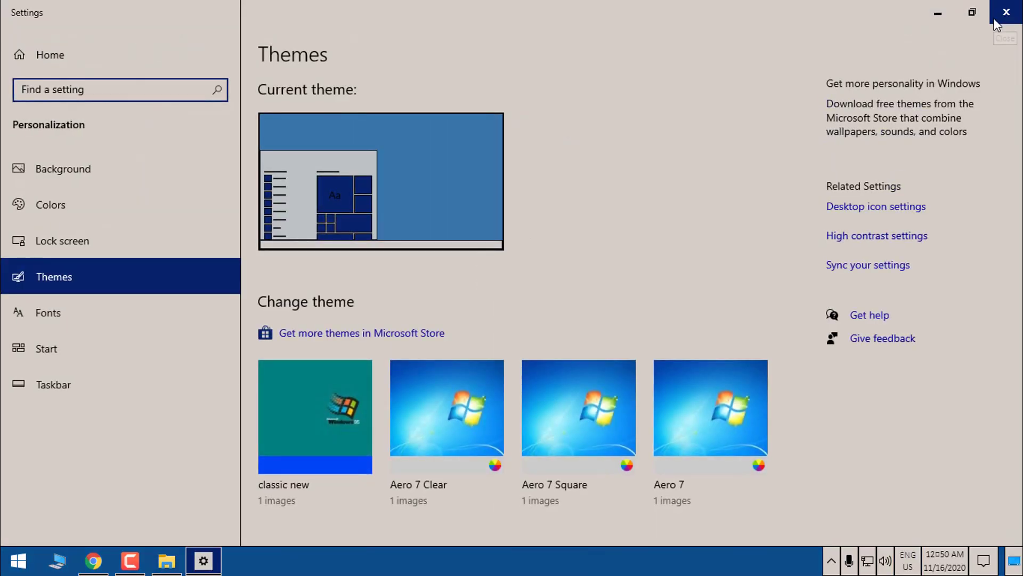
{"action": "left_click", "coordinate": [1001, 20]}
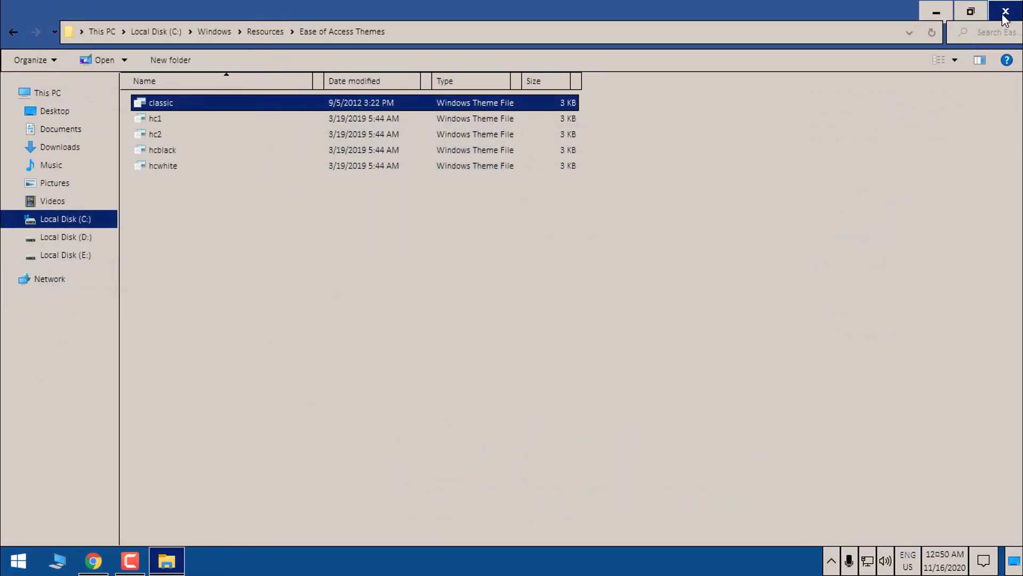
{"action": "left_click", "coordinate": [1000, 22]}
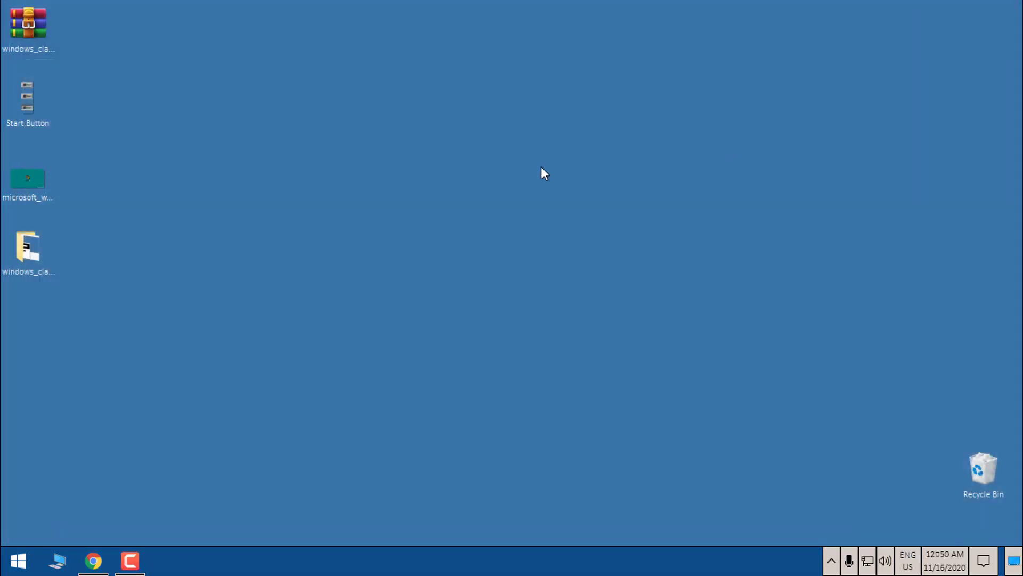
- Set the Windows 95 wallpaper image as the desktop background from Photos
{"action": "double_click", "coordinate": [18, 182]}
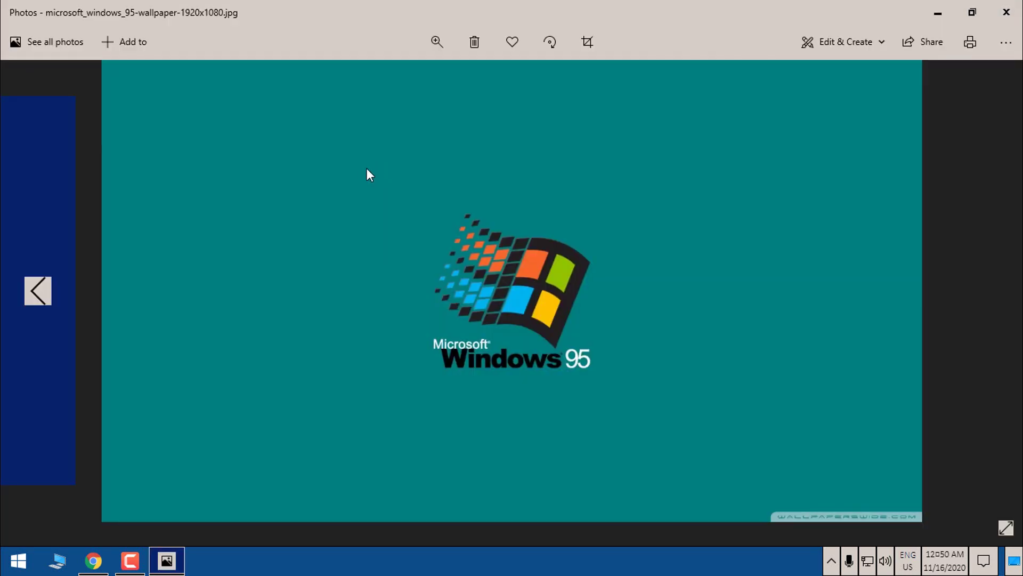
{"action": "right_click", "coordinate": [365, 169]}
{"action": "mouse_move", "coordinate": [400, 330]}
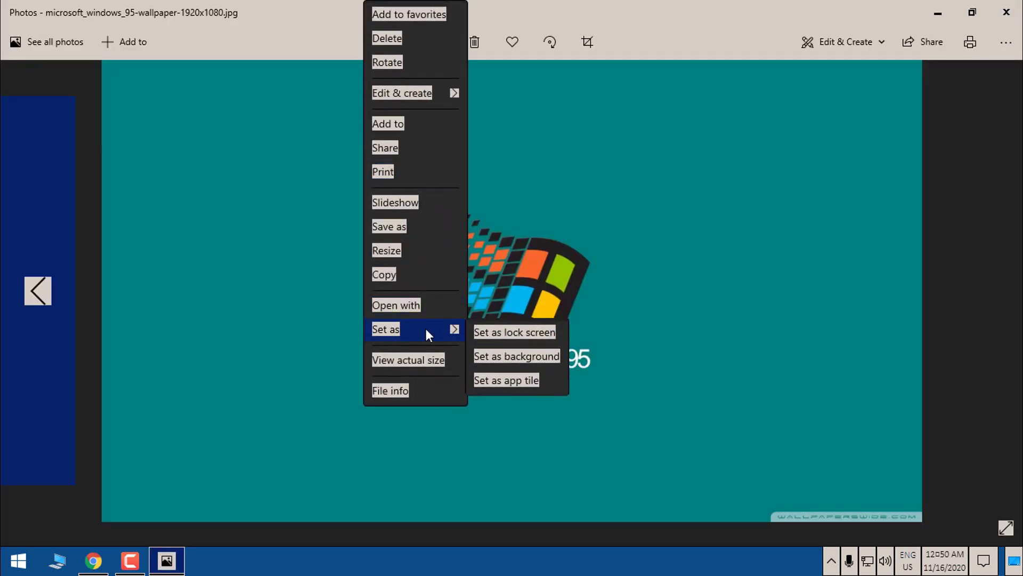
{"action": "left_click", "coordinate": [496, 356]}
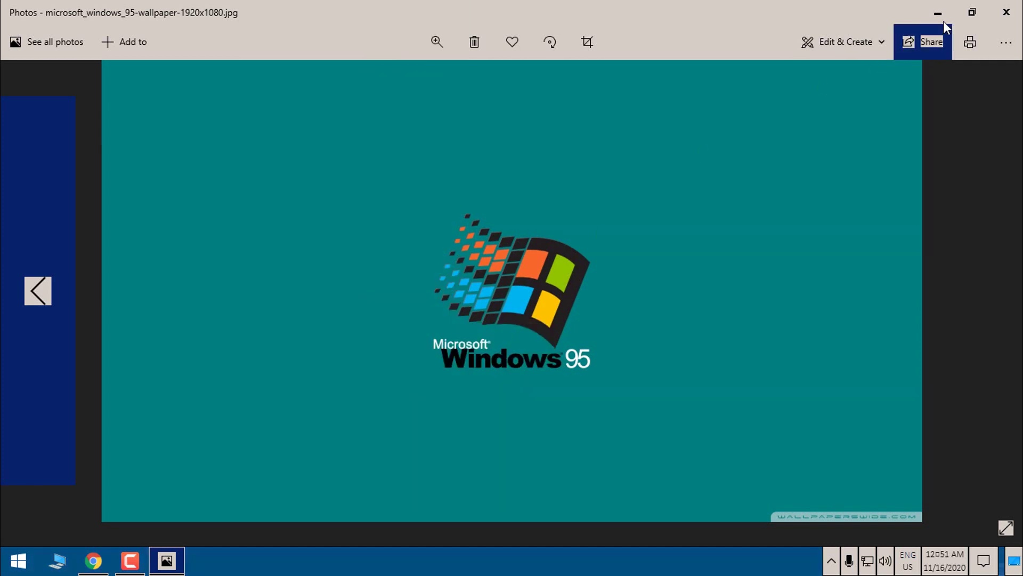
{"action": "left_click", "coordinate": [1006, 12]}
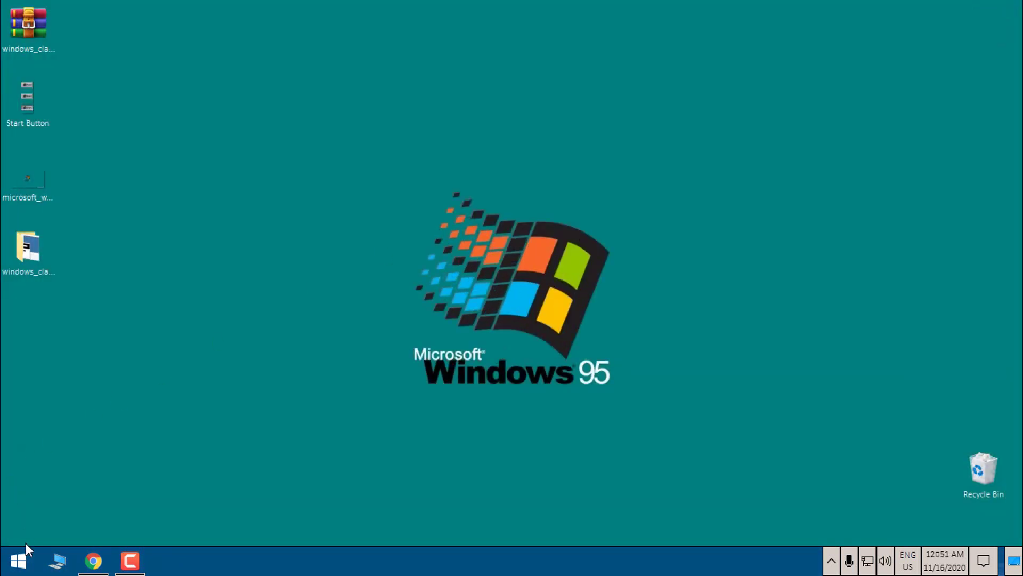
- Bring up StartIsBack's Appearance settings from the Start menu Properties
{"action": "left_click", "coordinate": [18, 561]}
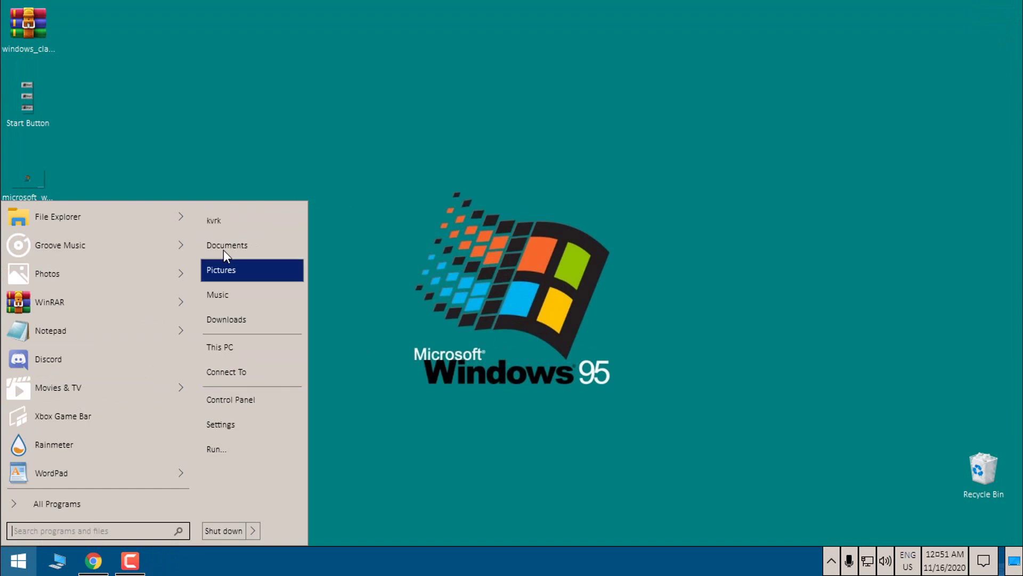
{"action": "right_click", "coordinate": [255, 481]}
{"action": "left_click", "coordinate": [320, 494]}
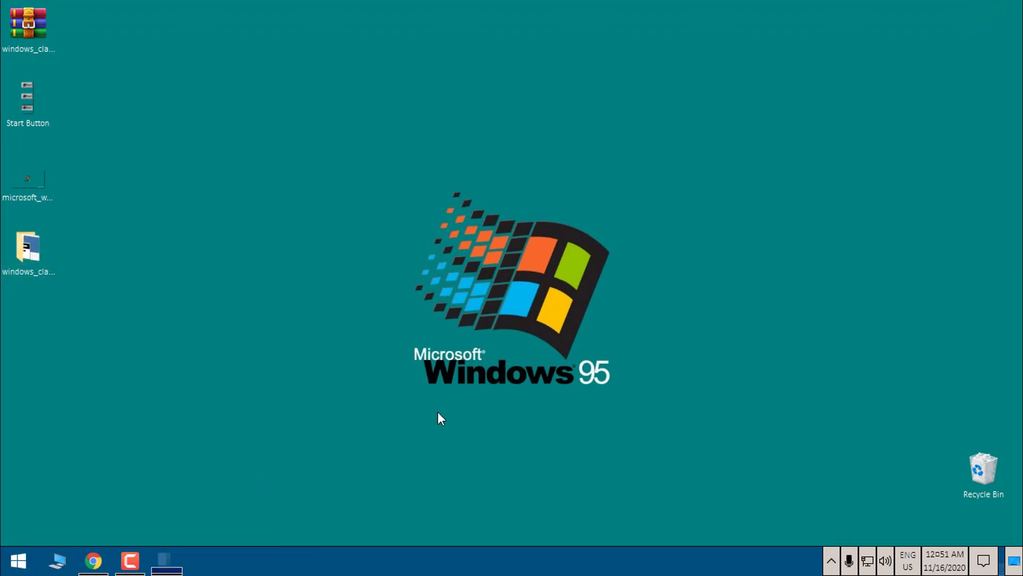
{"action": "left_click", "coordinate": [333, 157]}
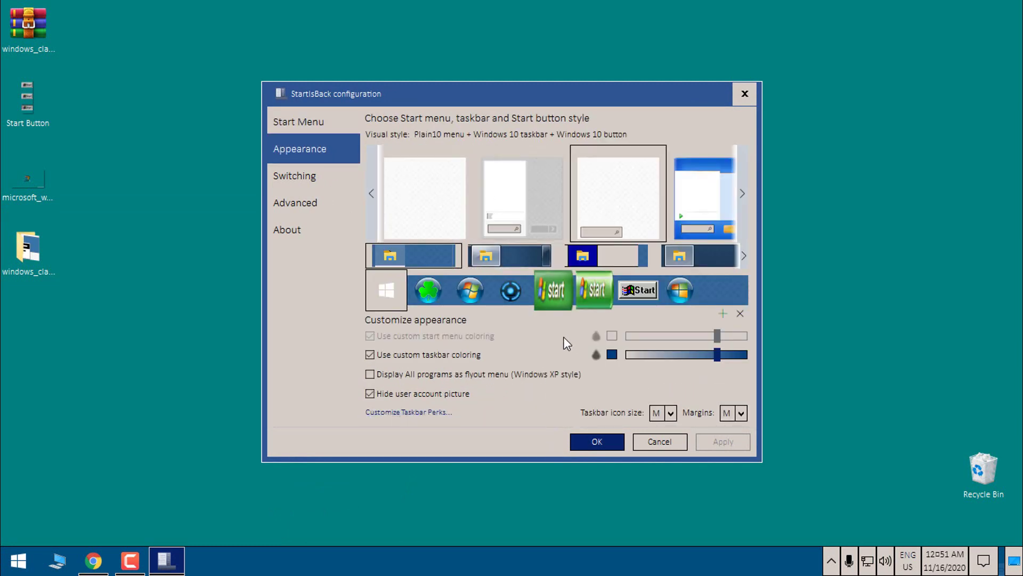
- Add Start Button.png from the desktop as the Start button, apply it and test the Start menu
{"action": "left_click", "coordinate": [724, 315]}
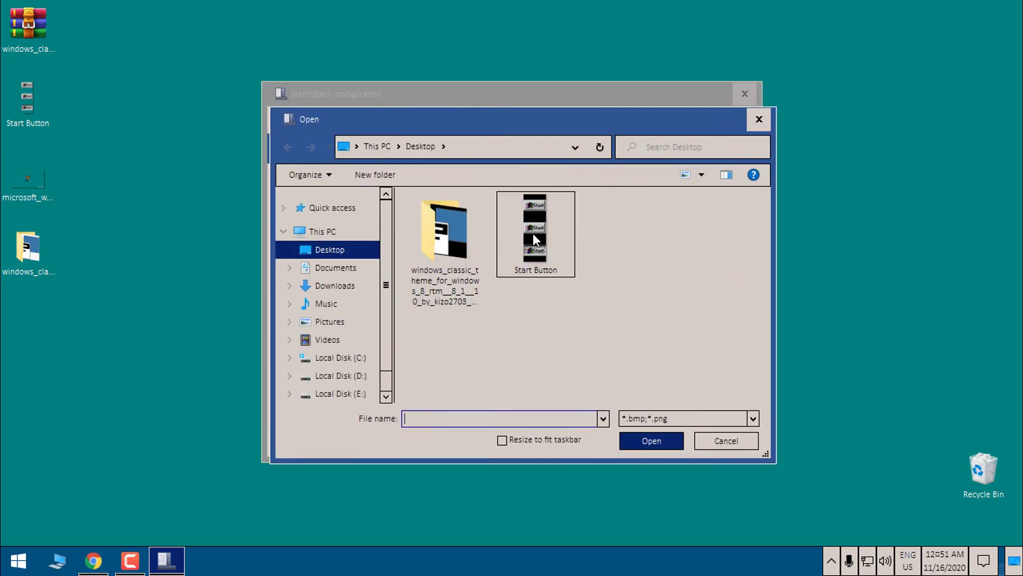
{"action": "left_click", "coordinate": [533, 234]}
{"action": "left_click", "coordinate": [648, 439]}
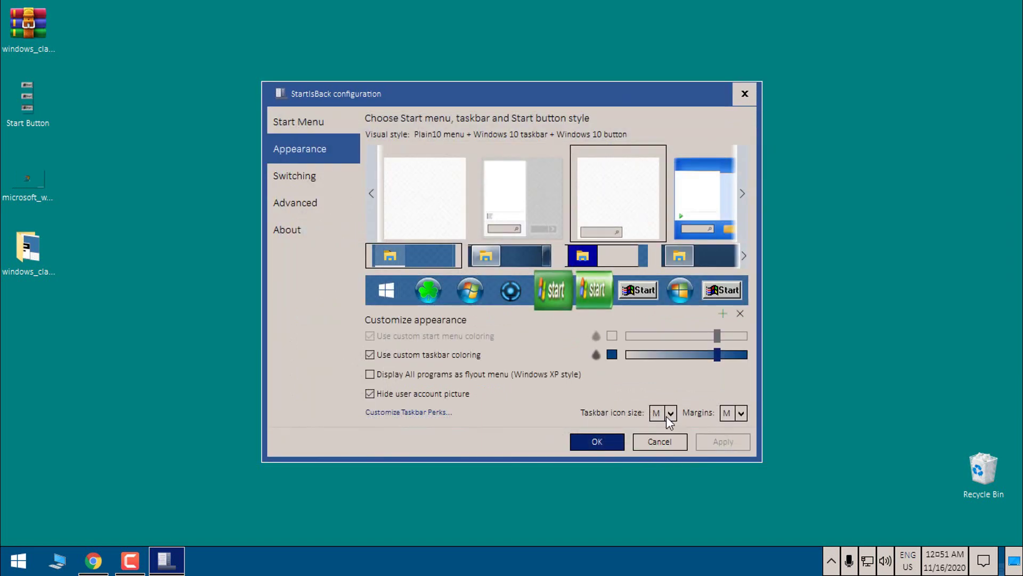
{"action": "left_click", "coordinate": [703, 441]}
{"action": "left_click", "coordinate": [11, 565]}
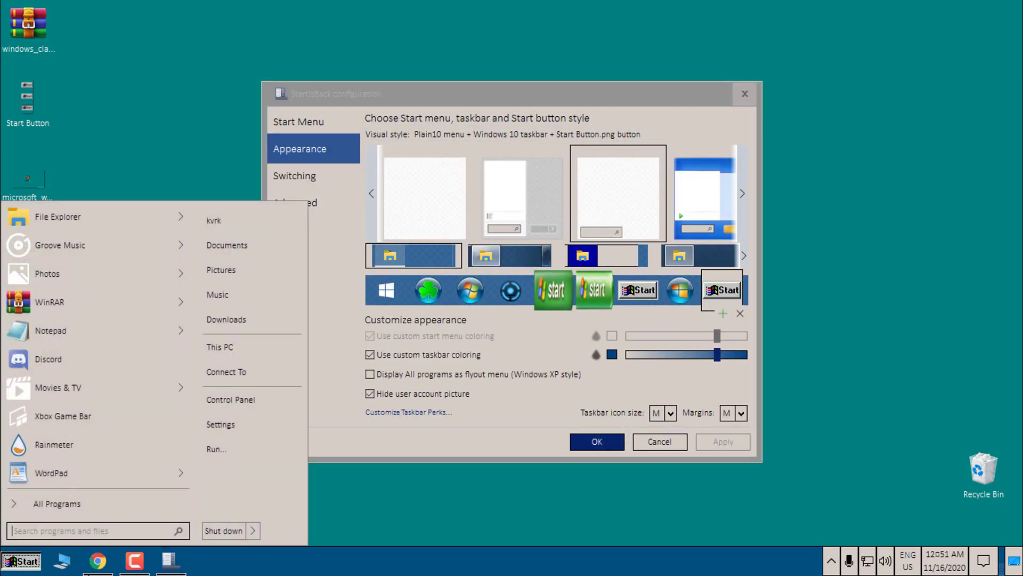
{"action": "left_click", "coordinate": [36, 565]}
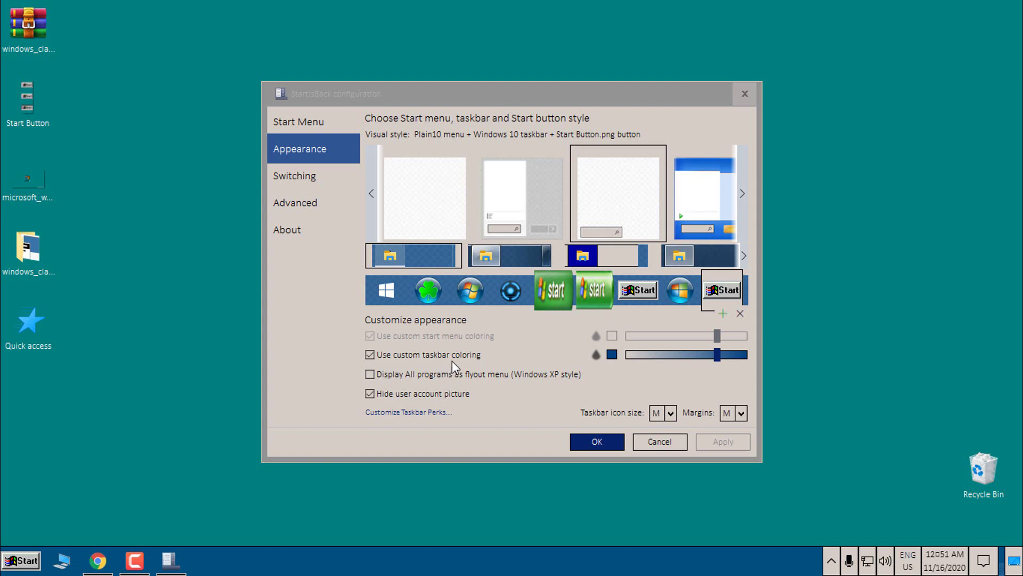
- Darken the custom taskbar colour to navy, save StartIsBack's settings and refresh the desktop
{"action": "left_click", "coordinate": [611, 354]}
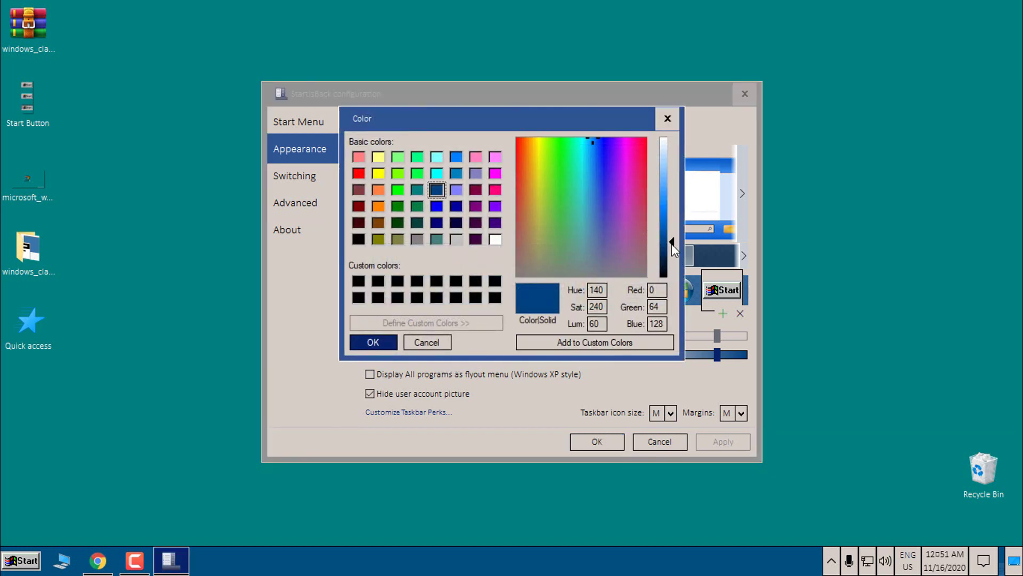
{"action": "left_click_drag", "start_coordinate": [675, 246], "coordinate": [673, 249]}
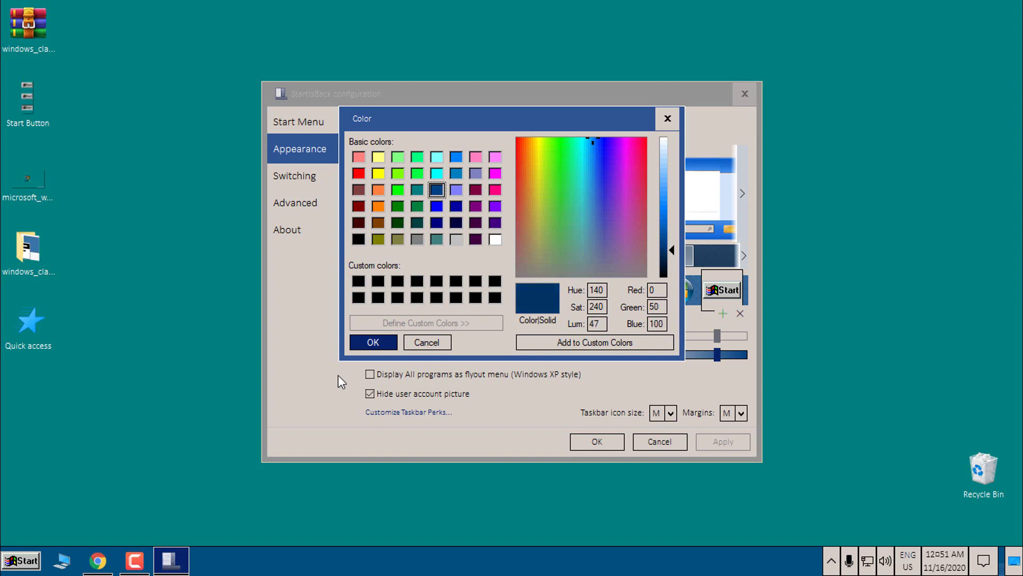
{"action": "left_click", "coordinate": [370, 344]}
{"action": "left_click", "coordinate": [722, 441]}
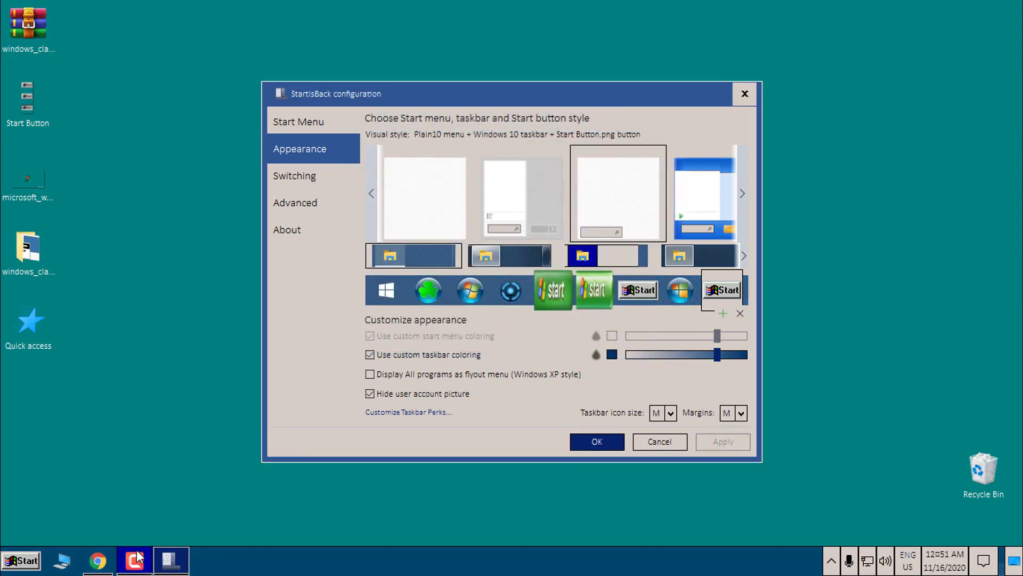
{"action": "left_click", "coordinate": [595, 442]}
{"action": "right_click", "coordinate": [210, 229]}
{"action": "left_click", "coordinate": [254, 269]}
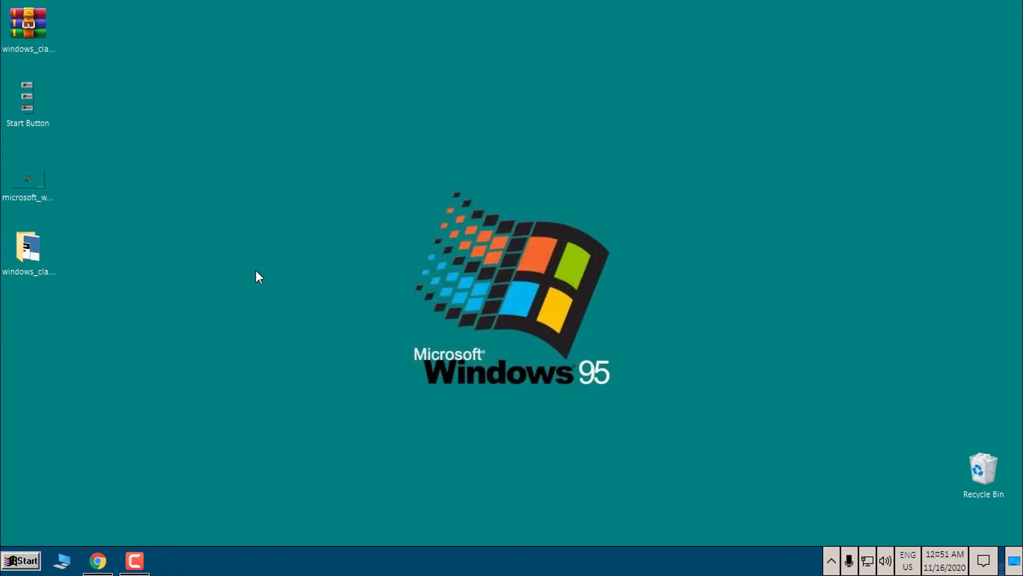
- Check the classic-themed This PC window, reposition it, then close it
{"action": "left_click", "coordinate": [61, 560]}
{"action": "left_click_drag", "start_coordinate": [464, 4], "coordinate": [567, 68]}
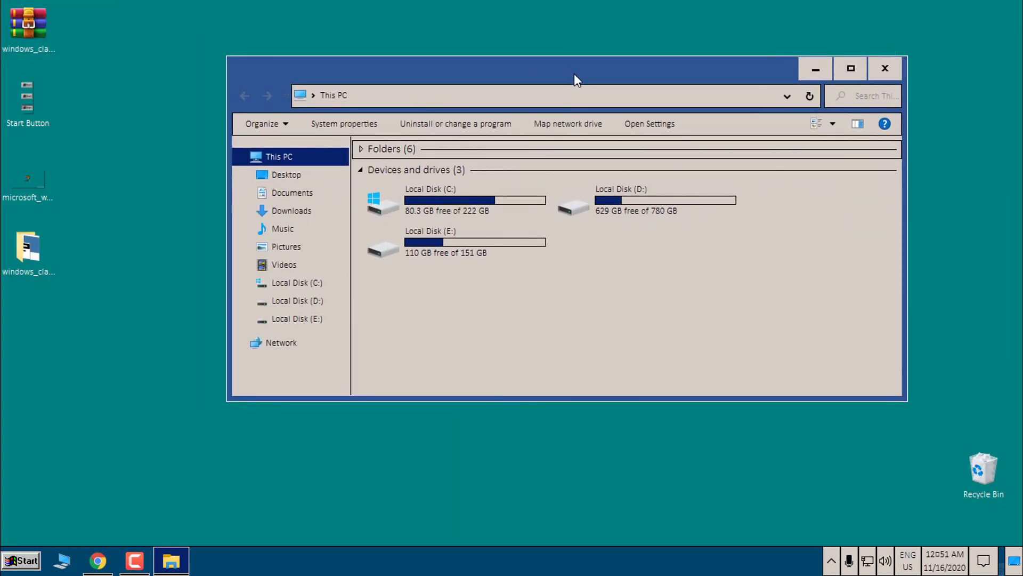
{"action": "left_click_drag", "start_coordinate": [575, 73], "coordinate": [593, 65]}
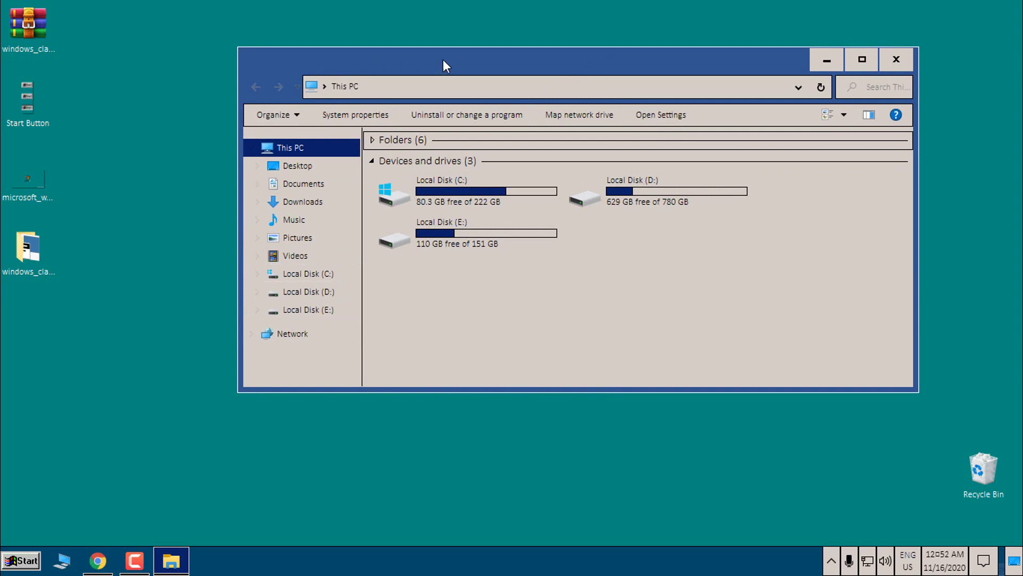
{"action": "left_click_drag", "start_coordinate": [449, 57], "coordinate": [403, 61]}
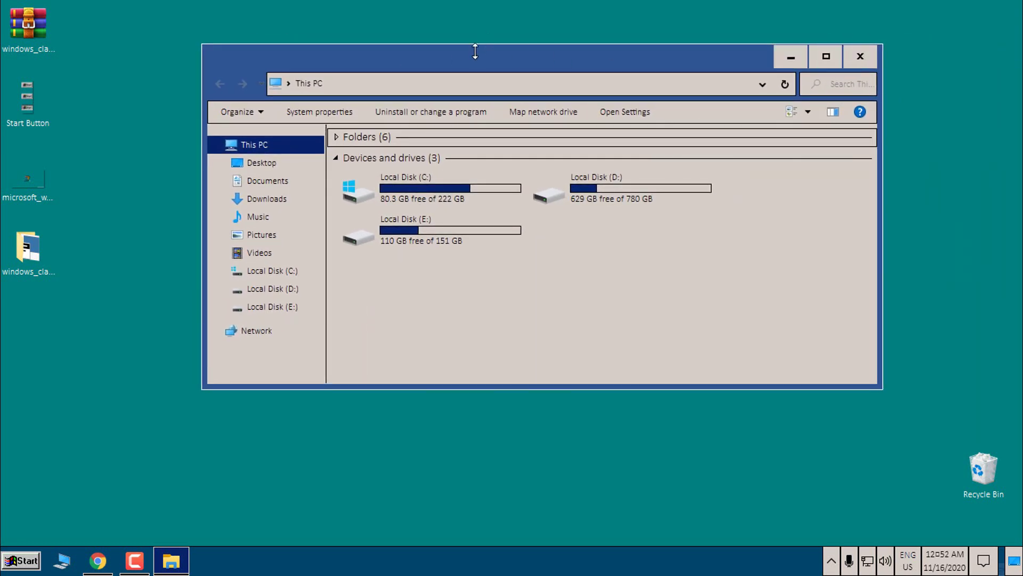
{"action": "mouse_move", "coordinate": [484, 57]}
{"action": "left_mouse_down"}
{"action": "mouse_move", "coordinate": [514, 109]}
{"action": "mouse_move", "coordinate": [431, 55]}
{"action": "left_mouse_up"}
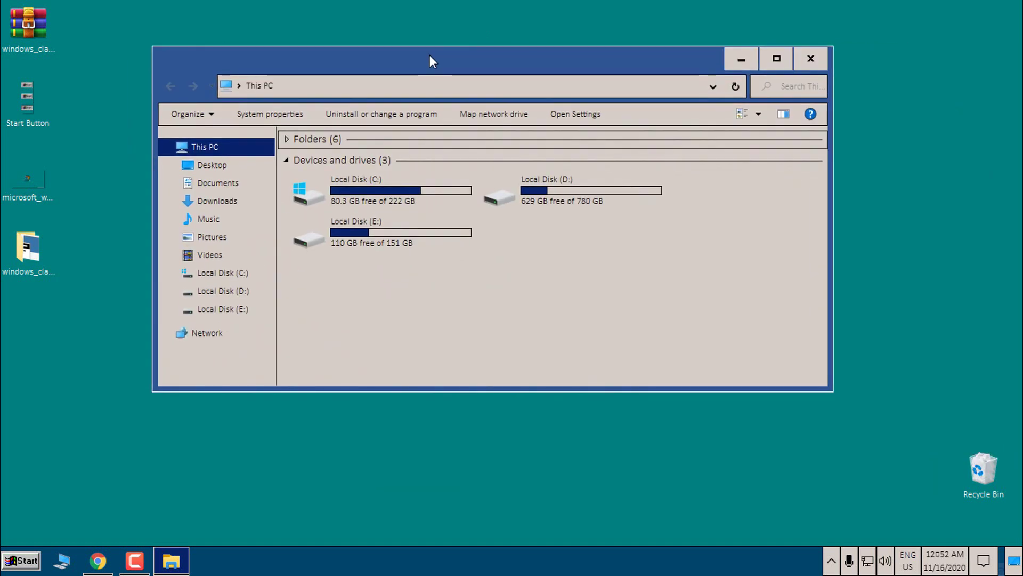
{"action": "left_click", "coordinate": [812, 58]}
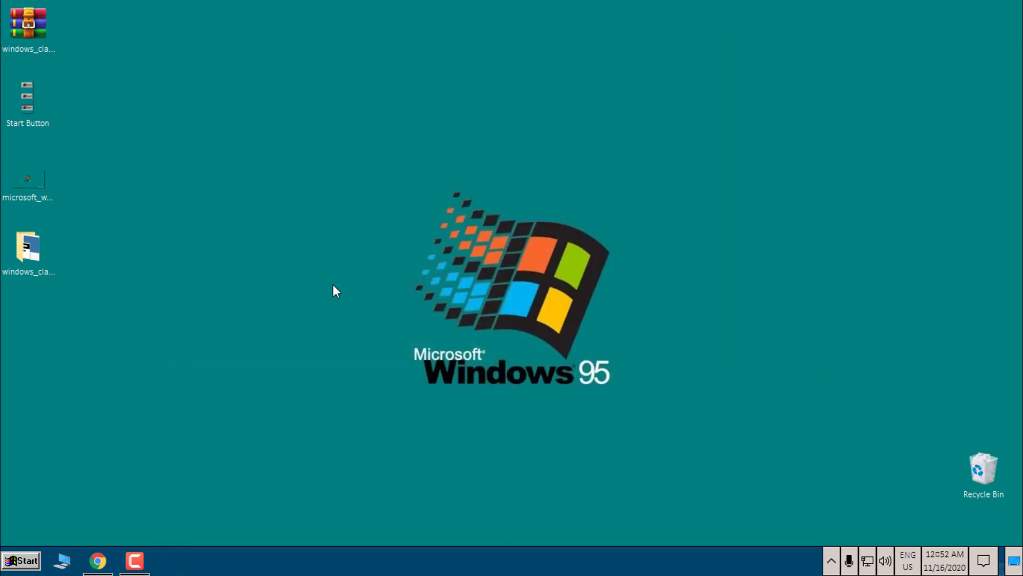
- Reach the High contrast settings page via the desktop's Personalize option
{"action": "right_click", "coordinate": [379, 211]}
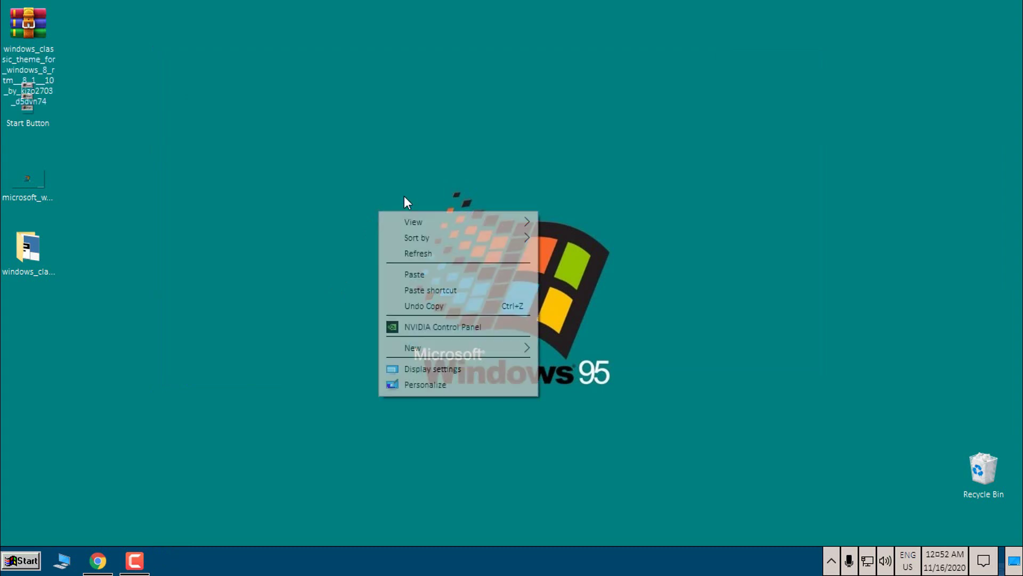
{"action": "left_click", "coordinate": [421, 384]}
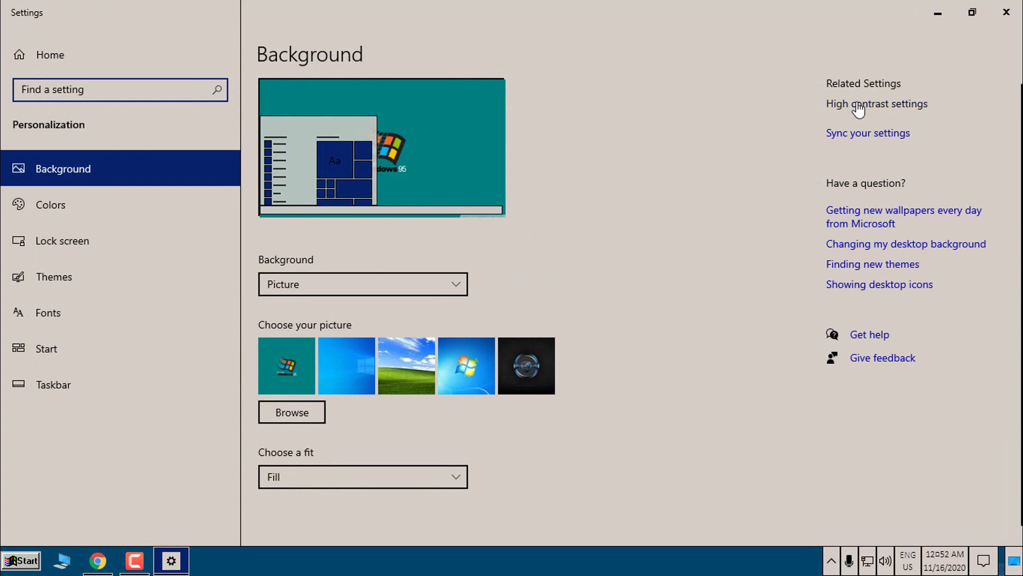
{"action": "left_click", "coordinate": [921, 107]}
{"action": "scroll", "coordinate": [760, 239], "scroll_direction": "down", "scroll_amount": 4}
{"action": "scroll", "coordinate": [698, 253], "scroll_direction": "down", "scroll_amount": 1}
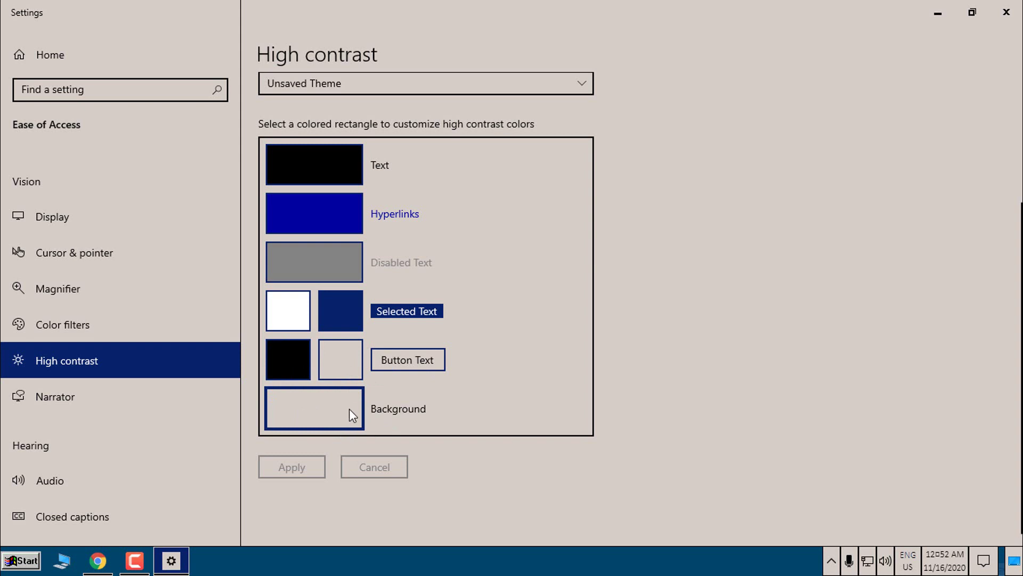
- Darken the high contrast background colour to a darker grey
{"action": "left_click", "coordinate": [329, 408]}
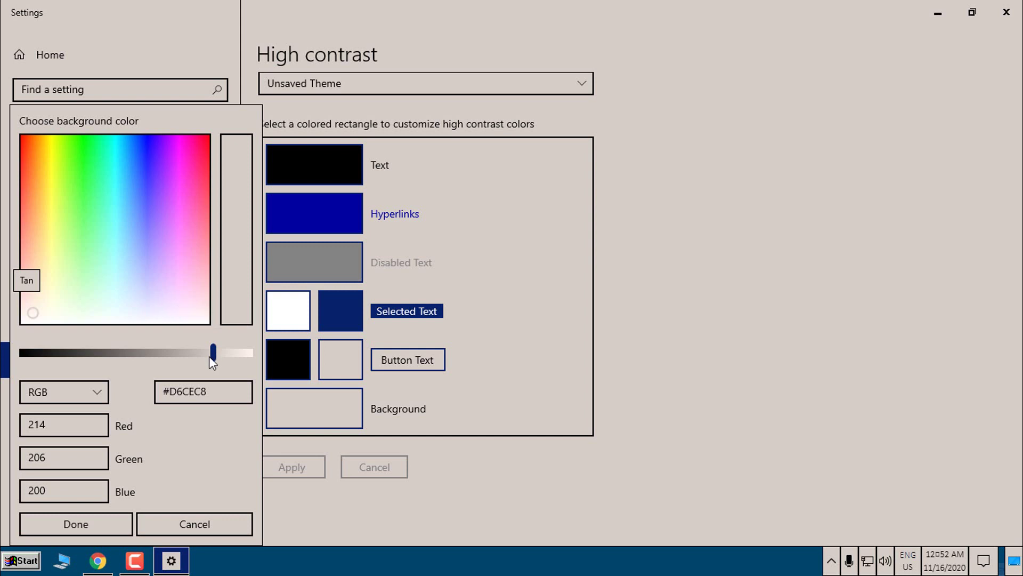
{"action": "left_click_drag", "start_coordinate": [213, 360], "coordinate": [146, 359]}
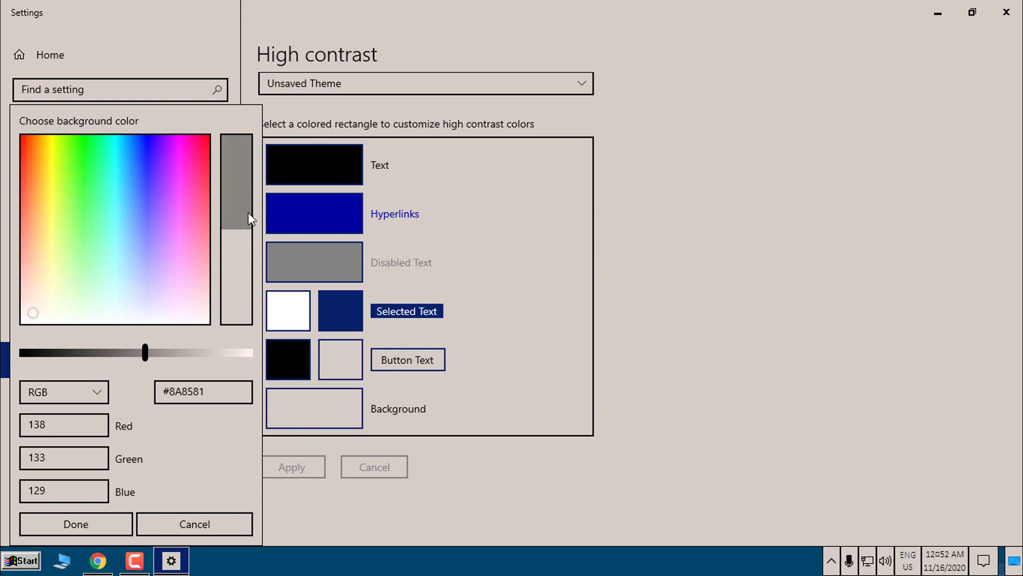
{"action": "left_click", "coordinate": [96, 524]}
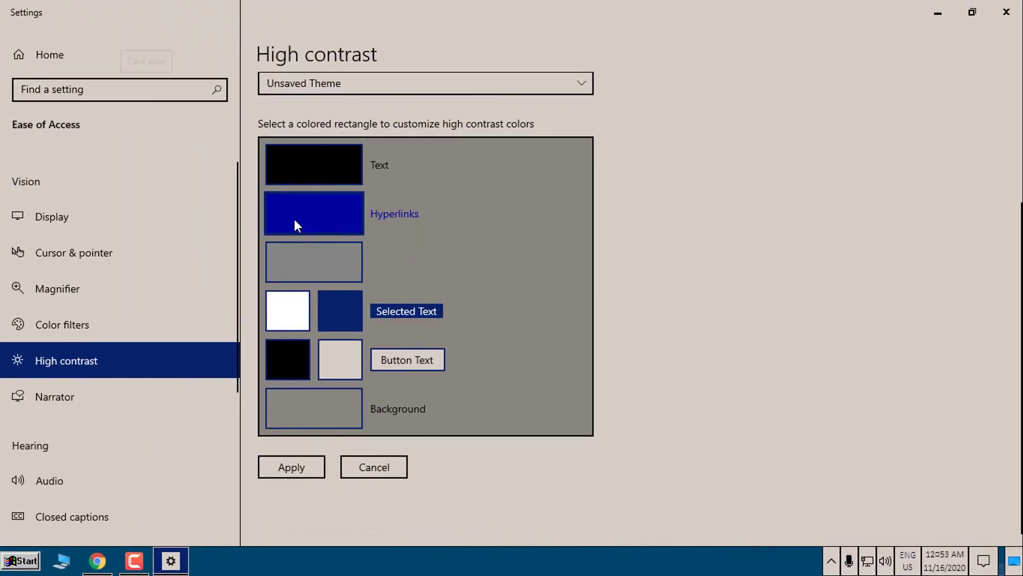
- Darken the hyperlink colour to navy #00005E
{"action": "left_click", "coordinate": [294, 219]}
{"action": "left_click_drag", "start_coordinate": [165, 248], "coordinate": [105, 251]}
{"action": "left_click", "coordinate": [105, 424]}
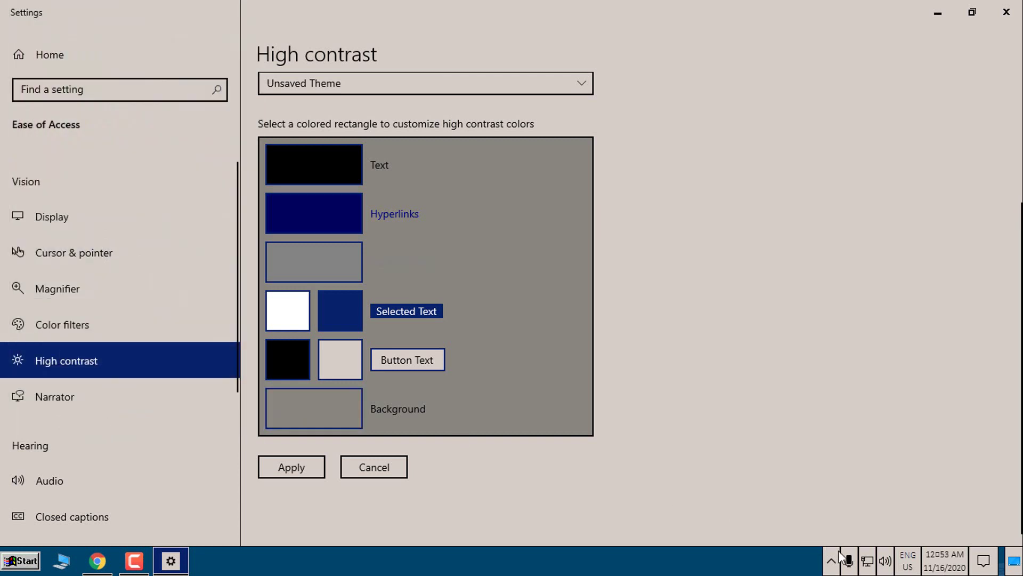
- Apply the custom high contrast colours and save them as a new theme named 'classic 3'
{"action": "left_click", "coordinate": [292, 467]}
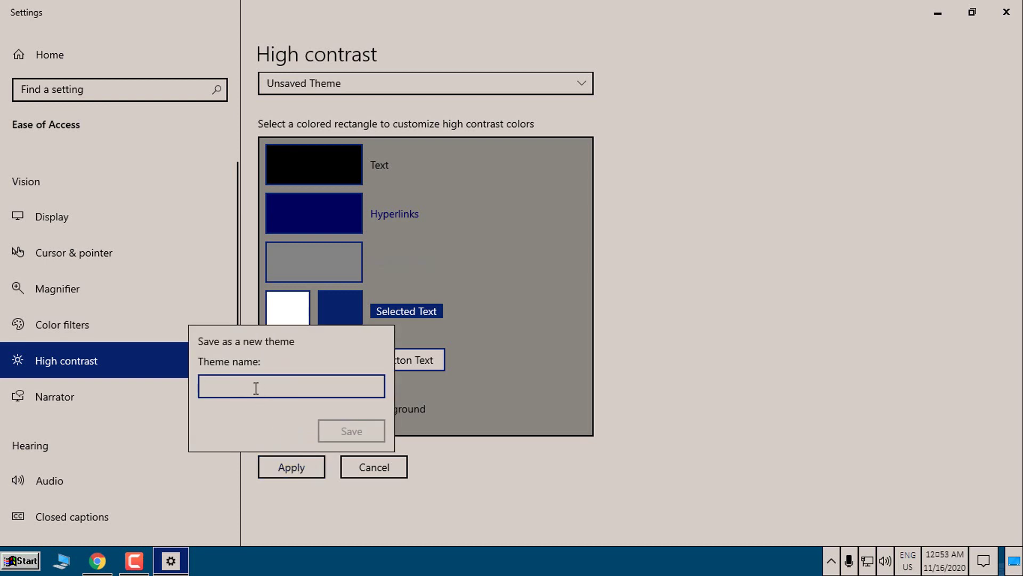
{"action": "type", "text": "classi"}
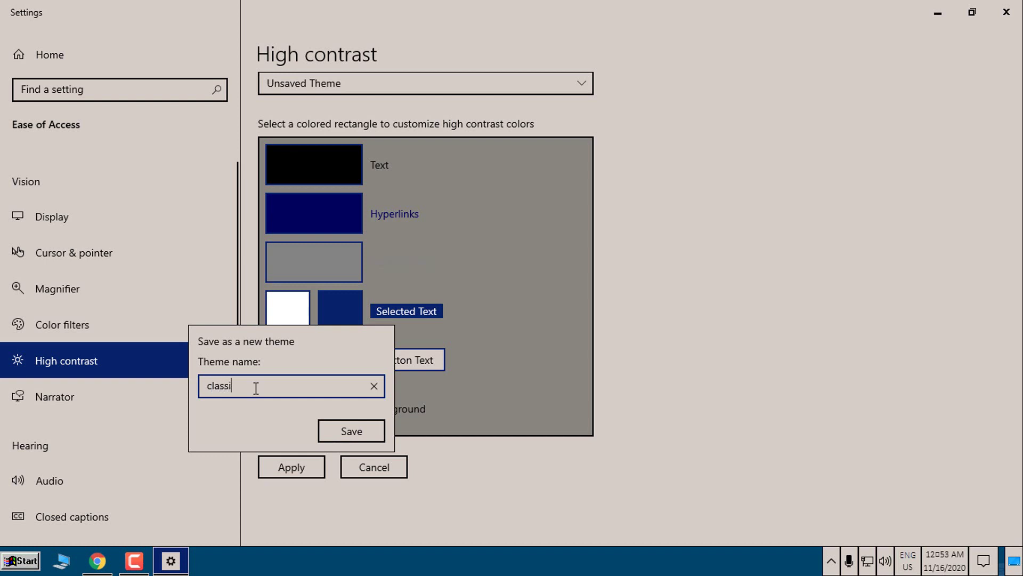
{"action": "type", "text": "c "}
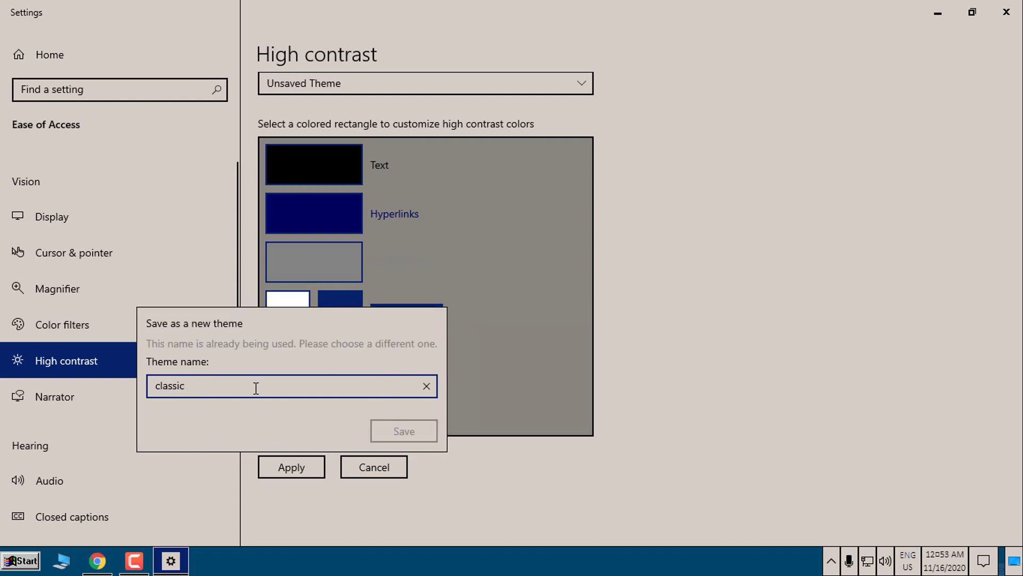
{"action": "type", "text": "3"}
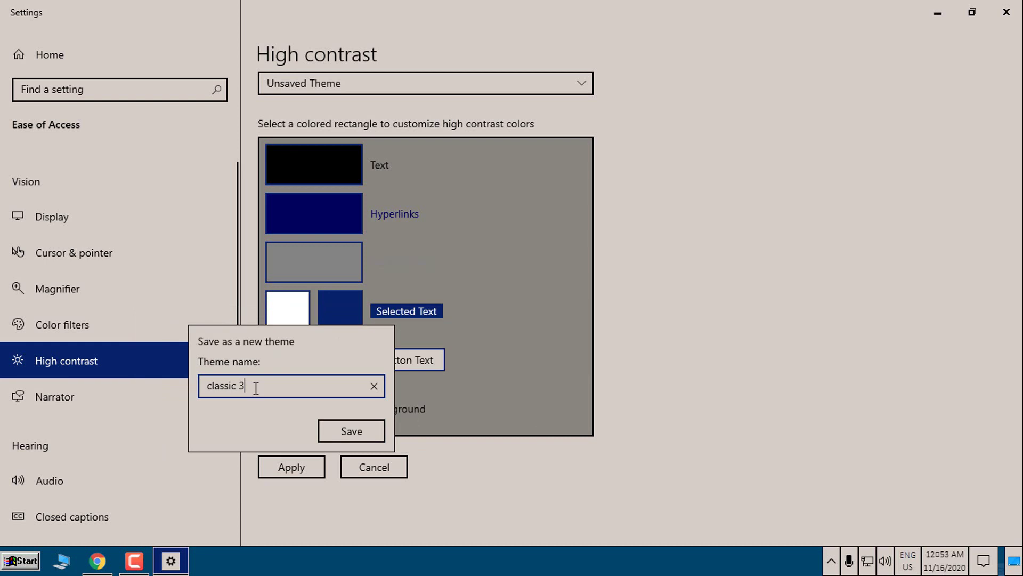
{"action": "left_click", "coordinate": [364, 429]}
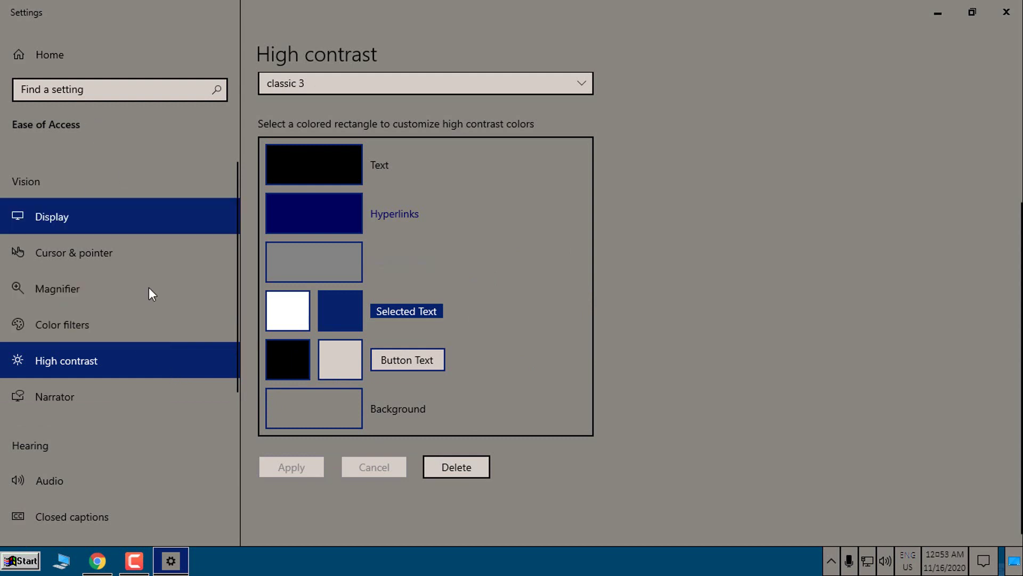
- Reopen Personalization from the desktop and select the 'classic 3' tile on the Themes page
{"action": "left_click", "coordinate": [1006, 12]}
{"action": "right_click", "coordinate": [520, 140]}
{"action": "left_click", "coordinate": [558, 316]}
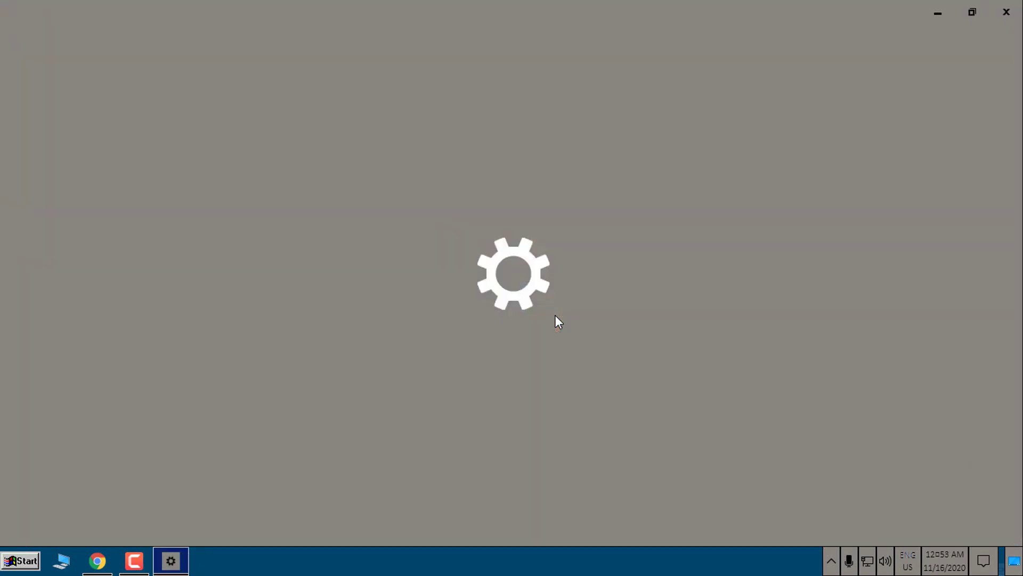
{"action": "left_click", "coordinate": [82, 286]}
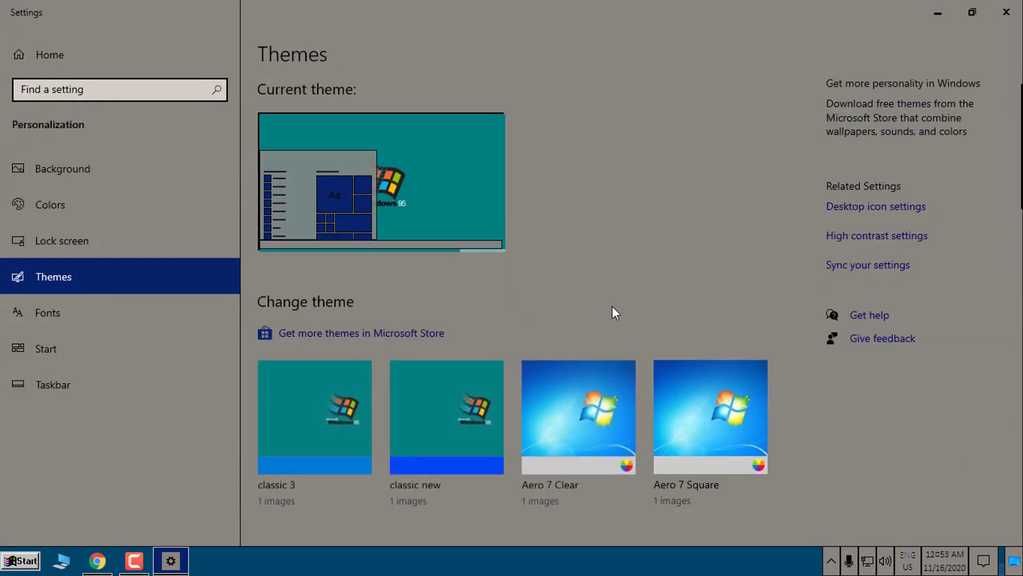
{"action": "scroll", "coordinate": [613, 305], "scroll_direction": "down", "scroll_amount": 3}
{"action": "scroll", "coordinate": [409, 367], "scroll_direction": "down", "scroll_amount": 3}
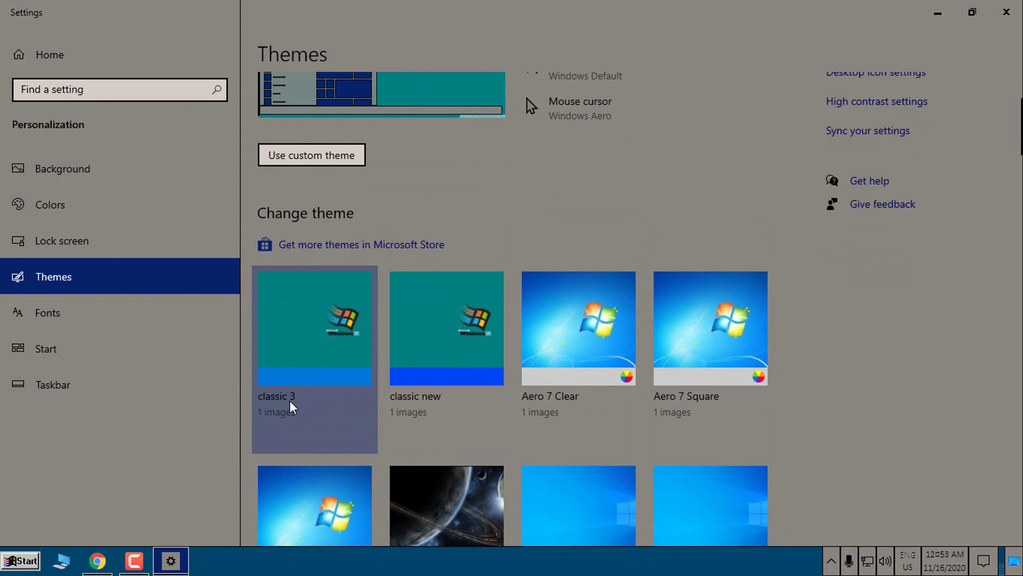
{"action": "left_click", "coordinate": [469, 354]}
{"action": "scroll", "coordinate": [560, 240], "scroll_direction": "up", "scroll_amount": 3}
- Close Settings and bring up the This PC window from the taskbar, moving it down and right
{"action": "left_click", "coordinate": [996, 20]}
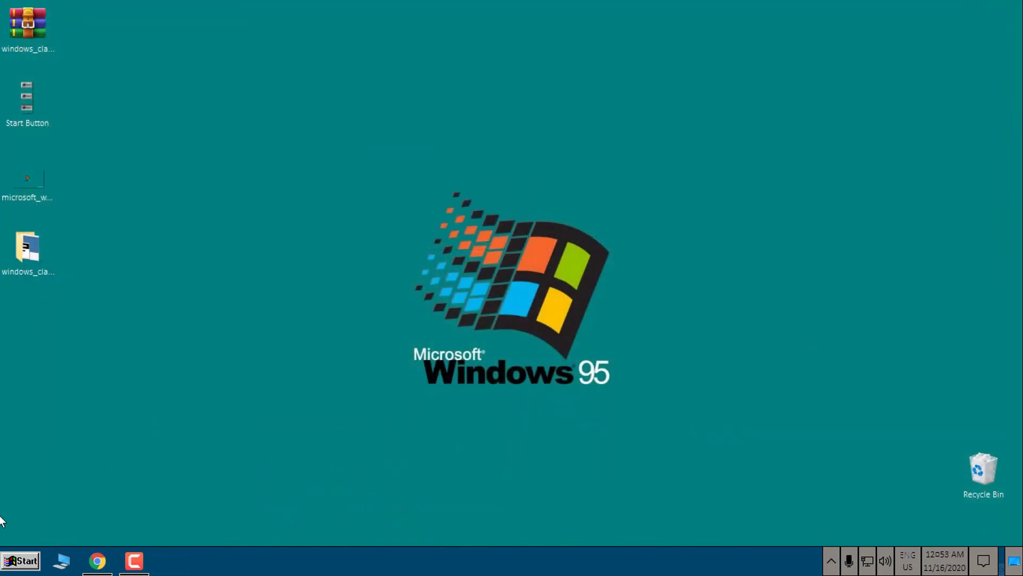
{"action": "left_click", "coordinate": [23, 562]}
{"action": "key", "text": "Escape"}
{"action": "left_click", "coordinate": [61, 561]}
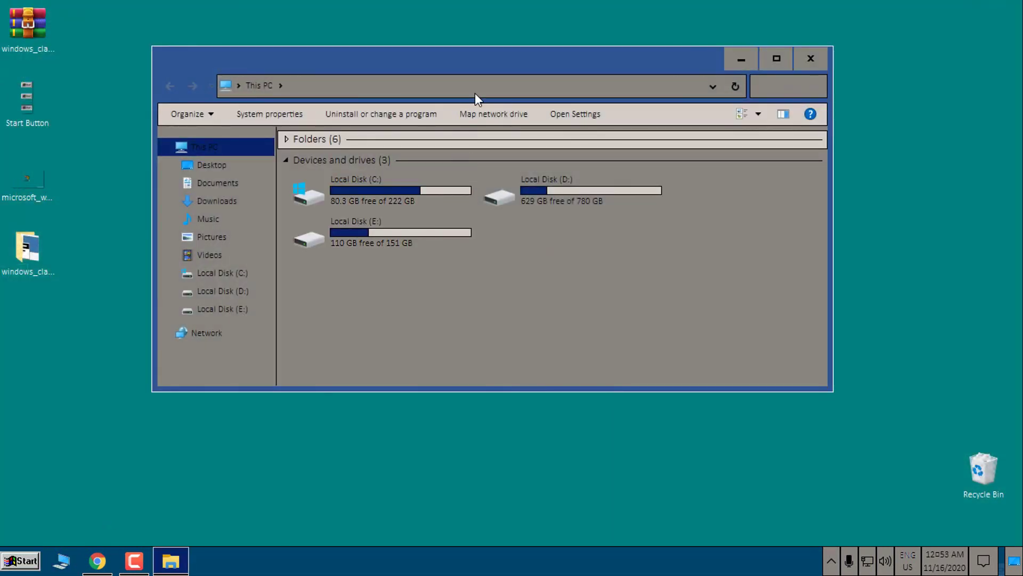
{"action": "left_click_drag", "start_coordinate": [488, 66], "coordinate": [509, 105]}
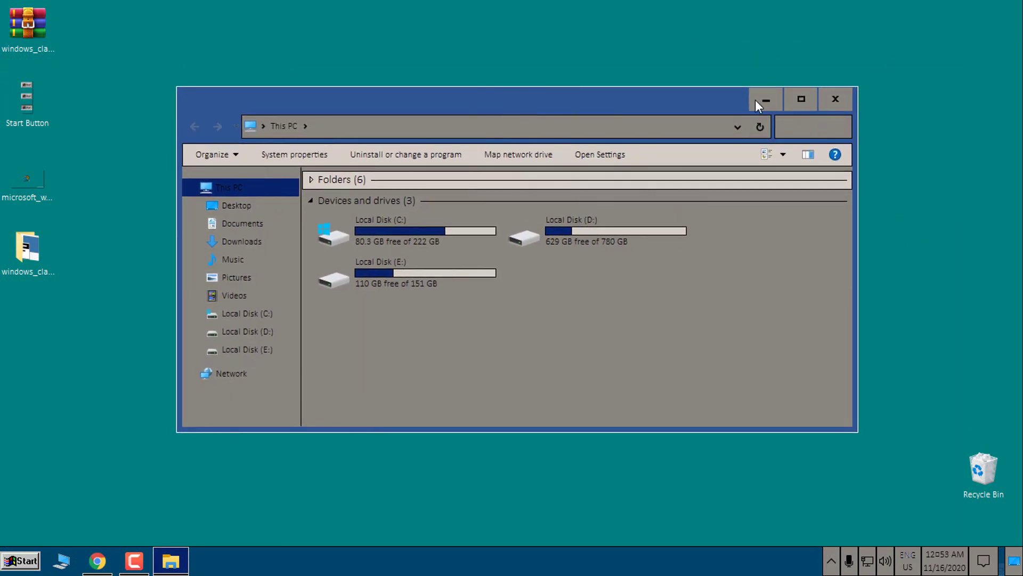
- Close and reopen This PC to show the drives in the darker grey classic 3 styling
{"action": "left_click", "coordinate": [838, 102]}
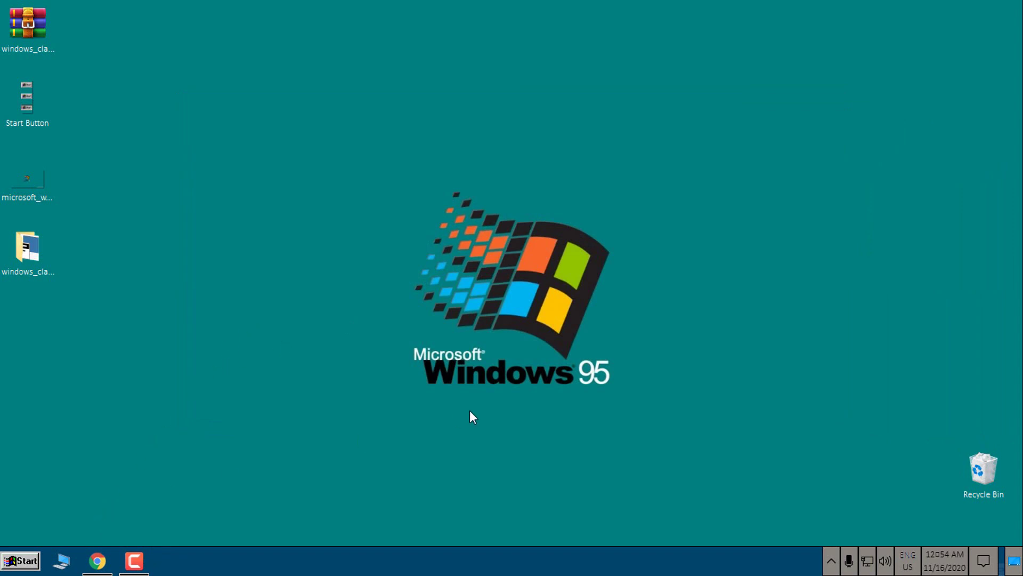
{"action": "left_click", "coordinate": [66, 556]}
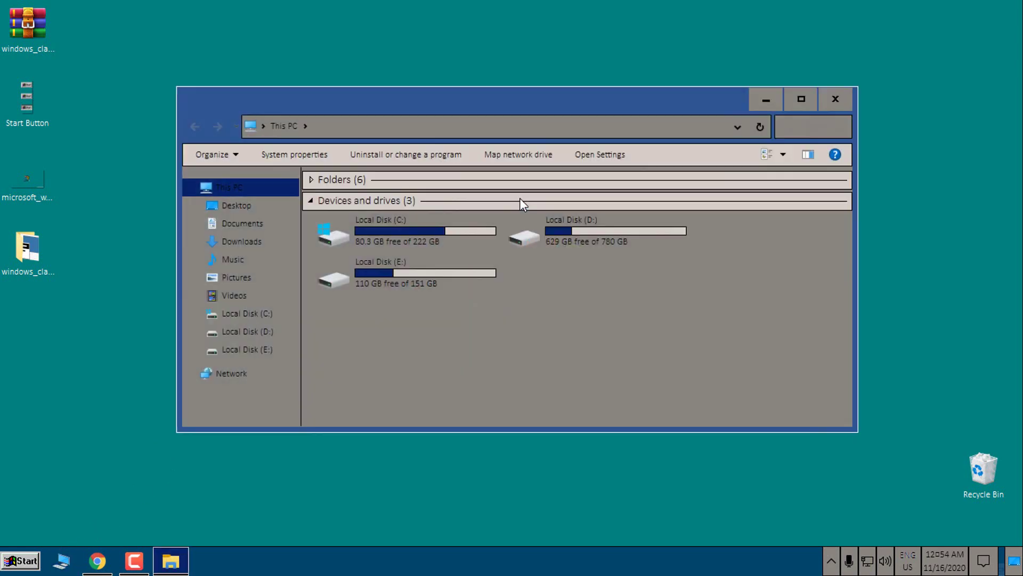
{"action": "left_click_drag", "start_coordinate": [385, 302], "coordinate": [683, 312]}
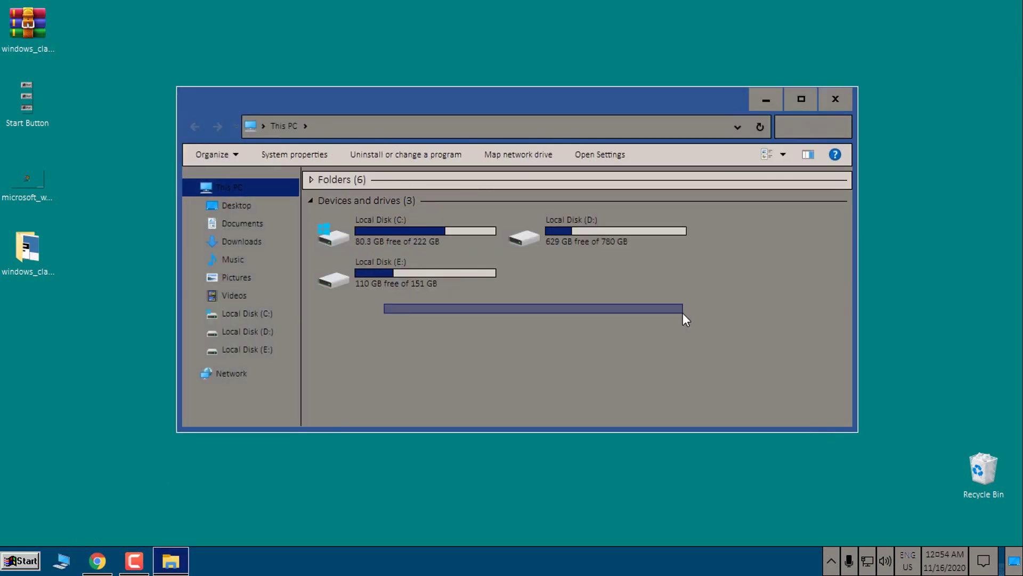
{"action": "mouse_move", "coordinate": [594, 106]}
{"action": "left_mouse_down"}
{"action": "mouse_move", "coordinate": [611, 101]}
{"action": "mouse_move", "coordinate": [558, 94]}
{"action": "left_mouse_up"}
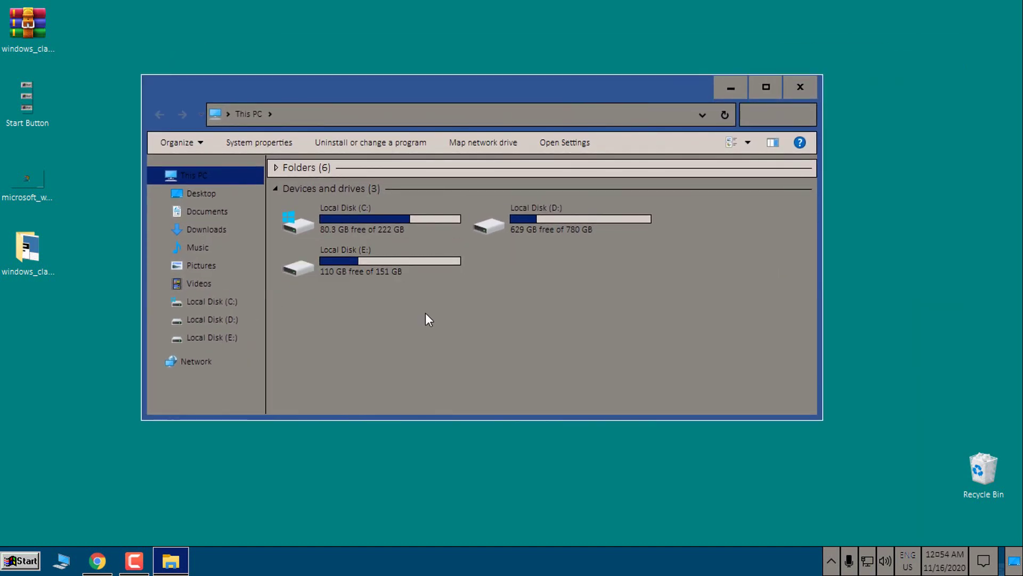